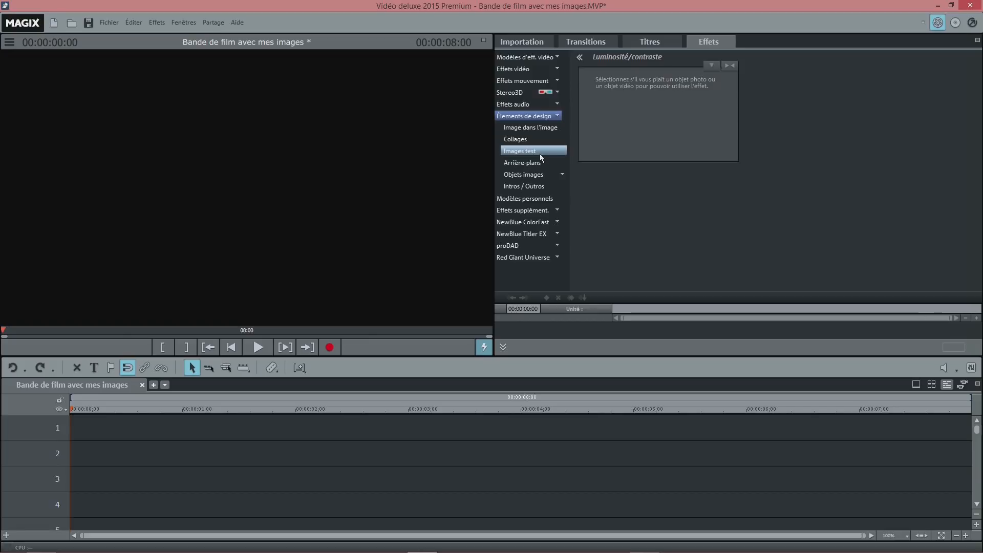
- Place the green (Vert) test image at the start of track 1 without copying it, and set the preview zoom to 75%
click(540, 153)
drag(748, 82, 146, 428)
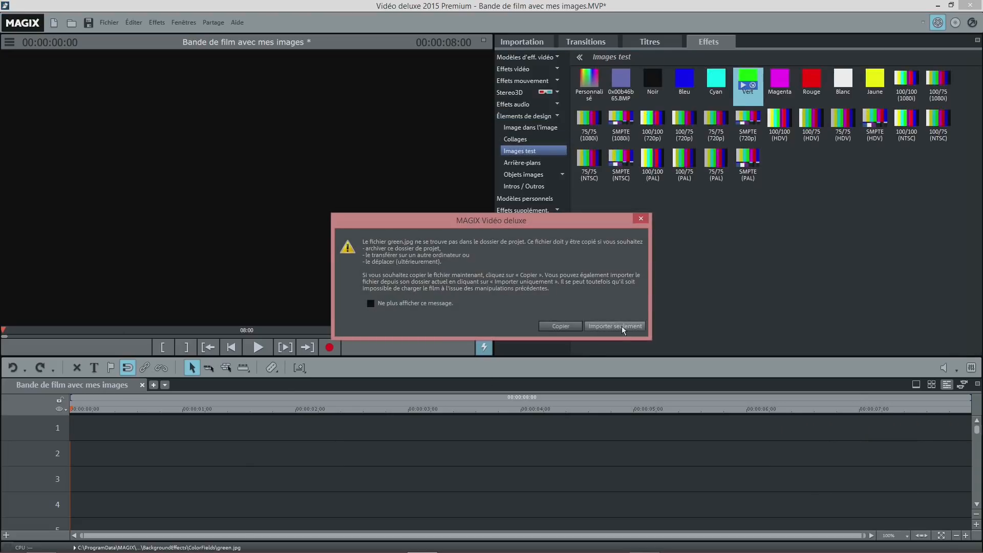
click(622, 330)
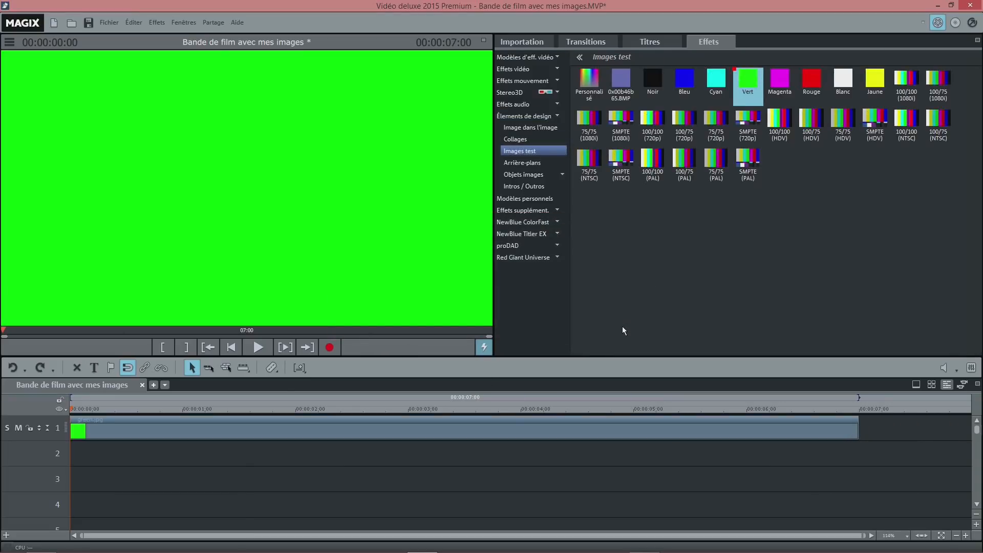
click(10, 42)
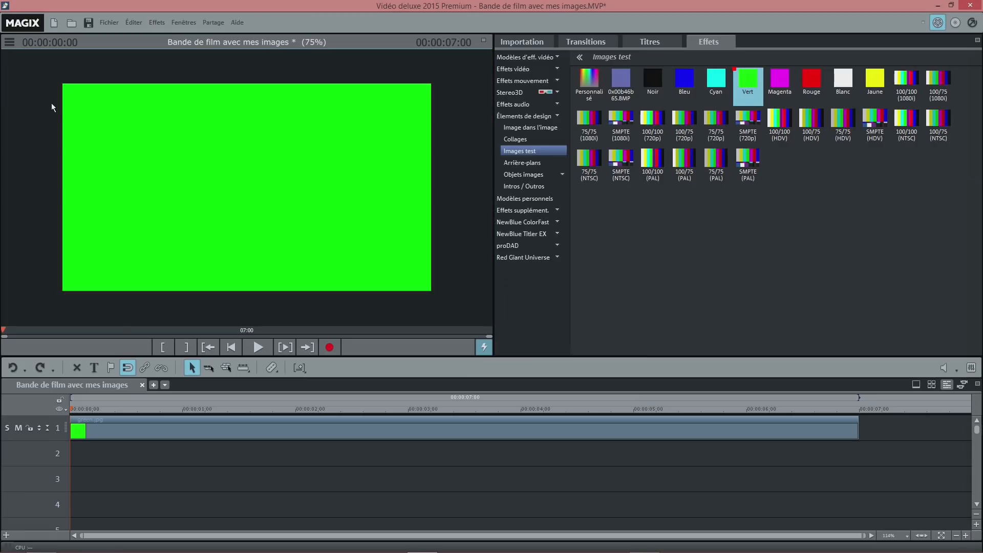
- Place "Bande de film pour tuto.png" from the Desktop folder at the start of track 3, importing it without copying
click(543, 42)
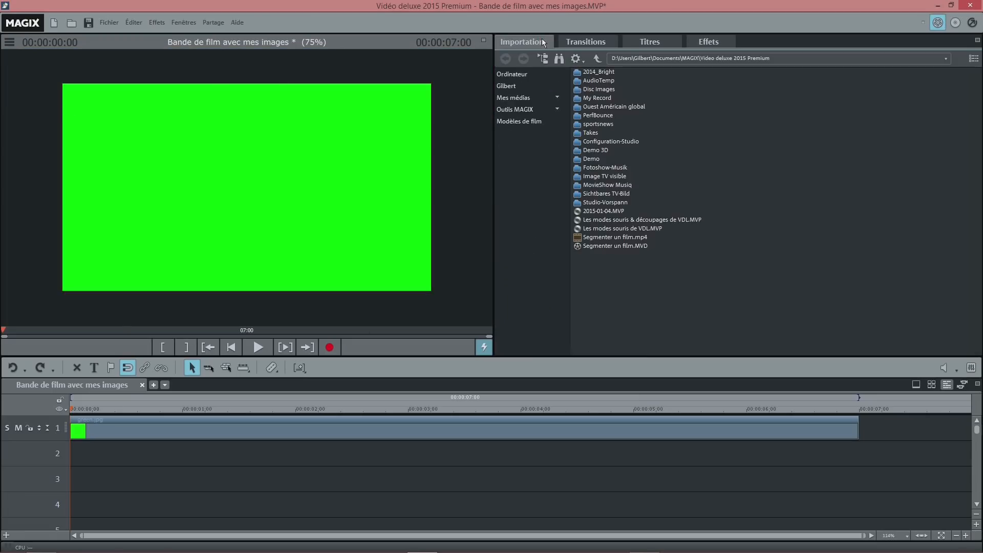
click(509, 86)
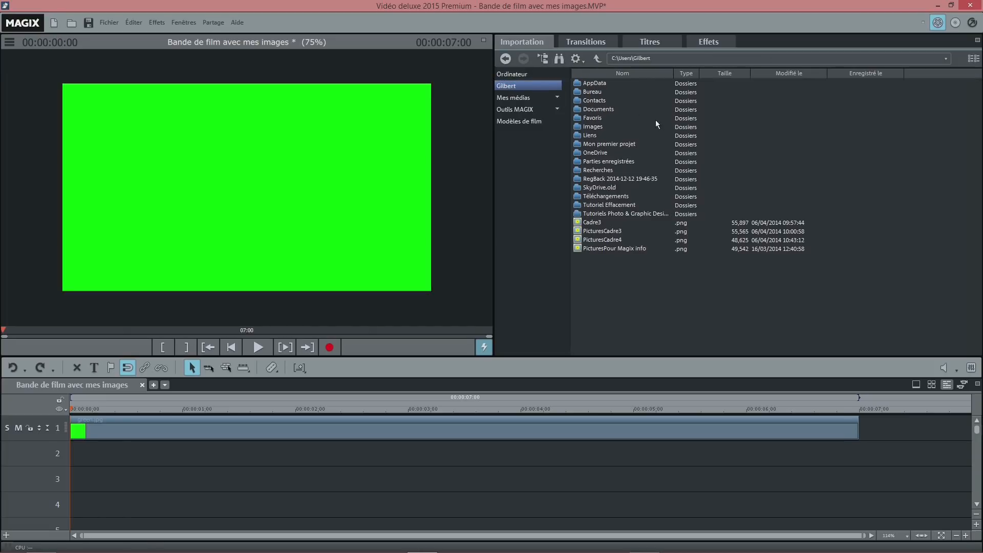
double_click(590, 93)
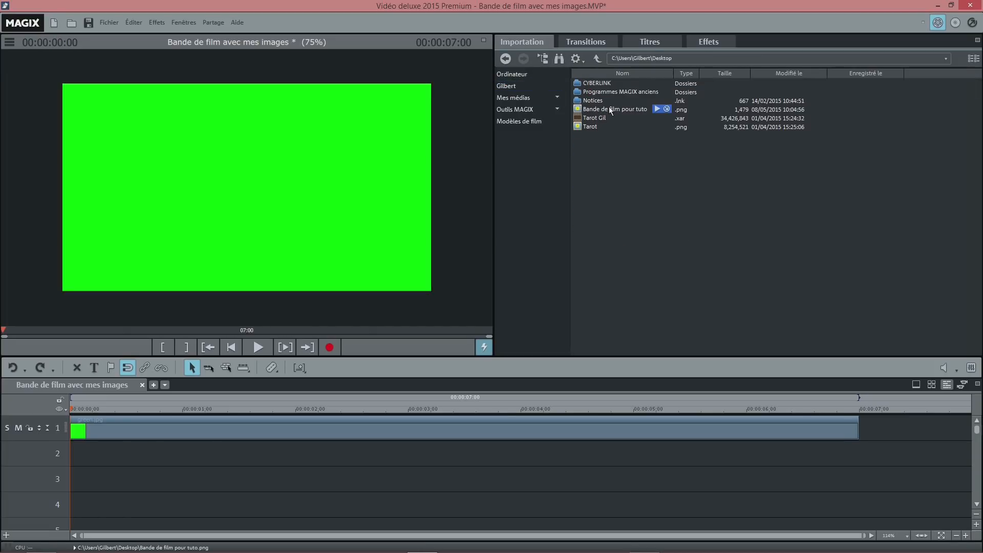
click(611, 107)
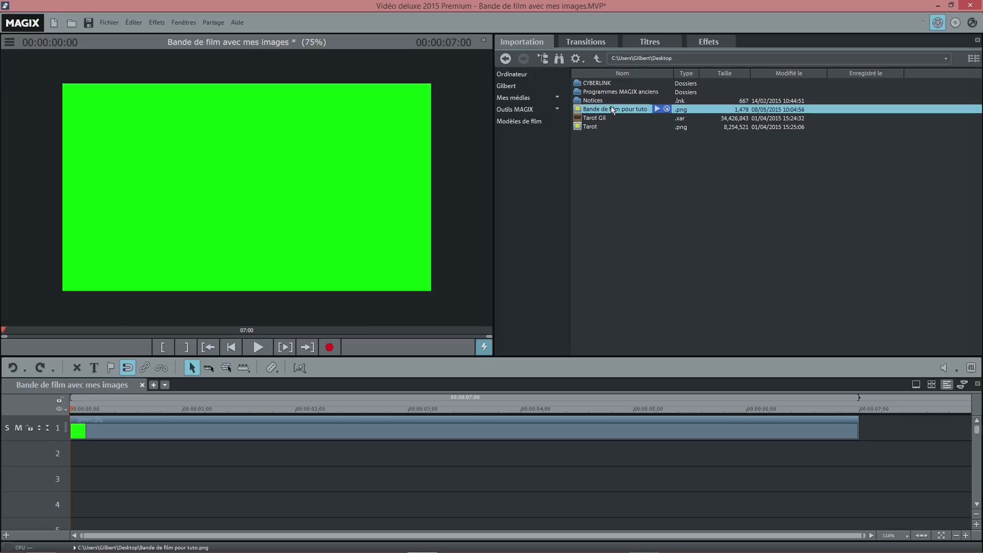
drag(271, 382, 102, 479)
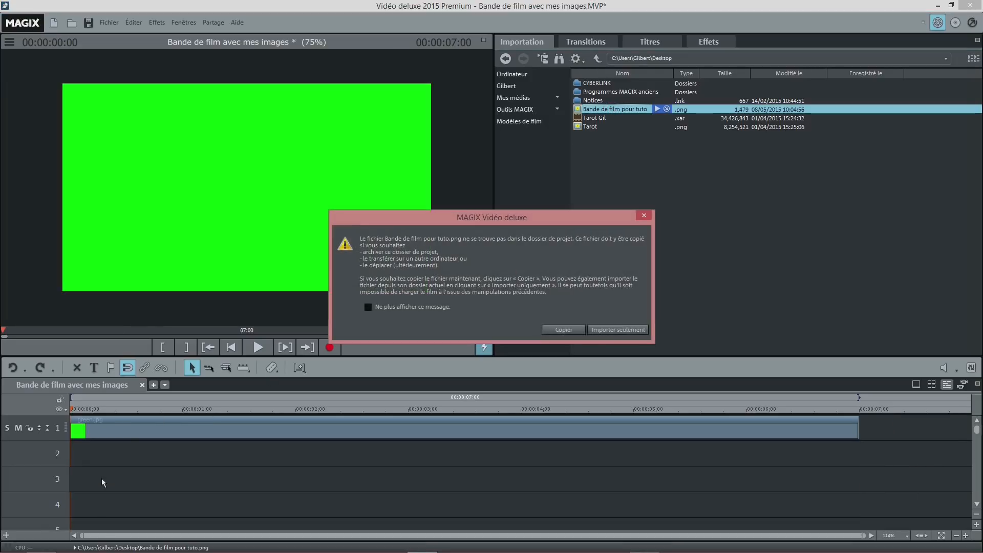
click(614, 330)
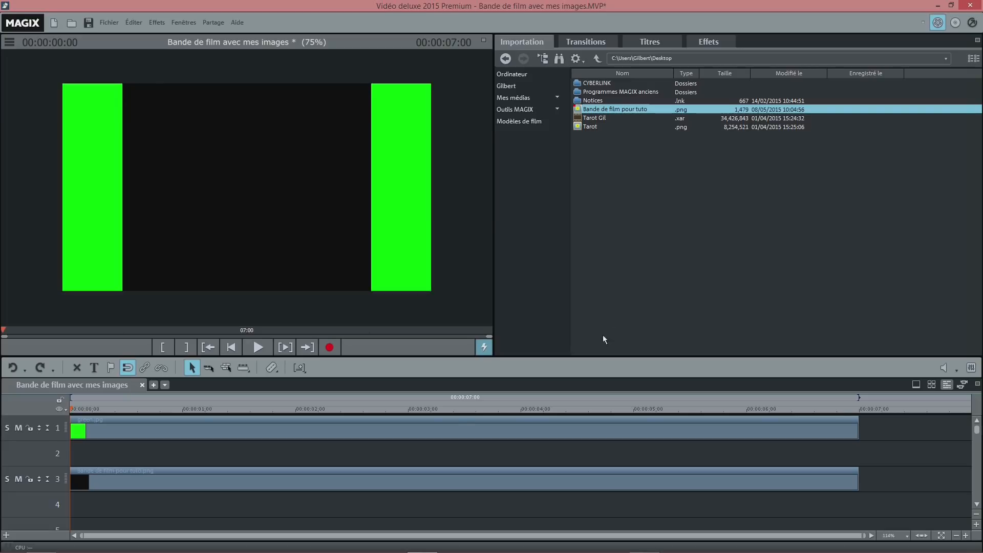
- At 00:00:00:10, set the zoom of the film strip image on track 3 to 30 and save the project
click(127, 410)
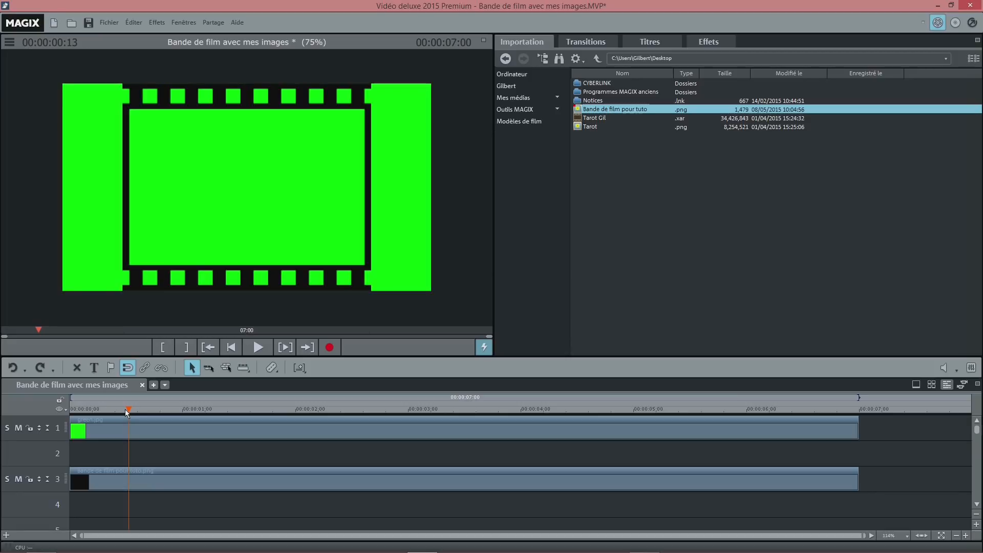
drag(125, 409, 115, 414)
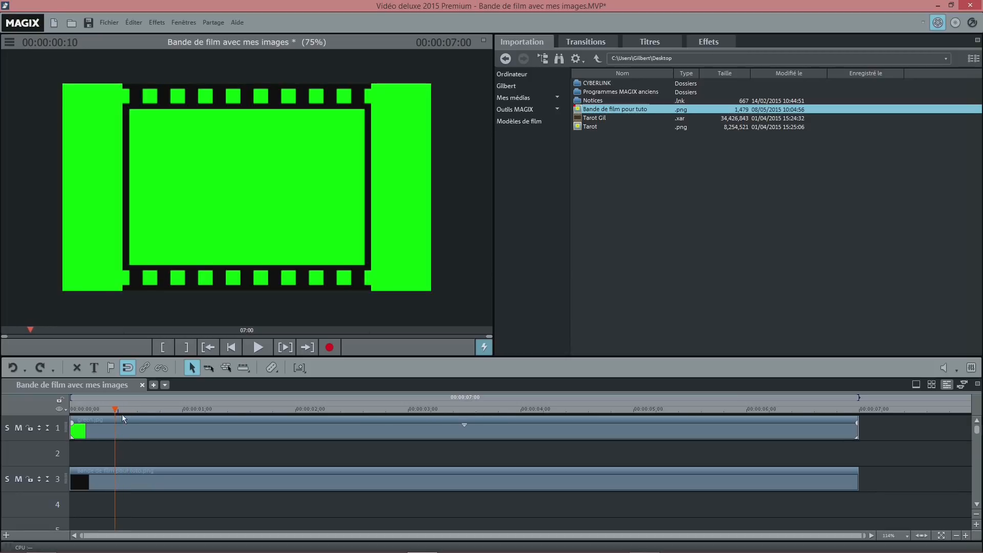
click(197, 478)
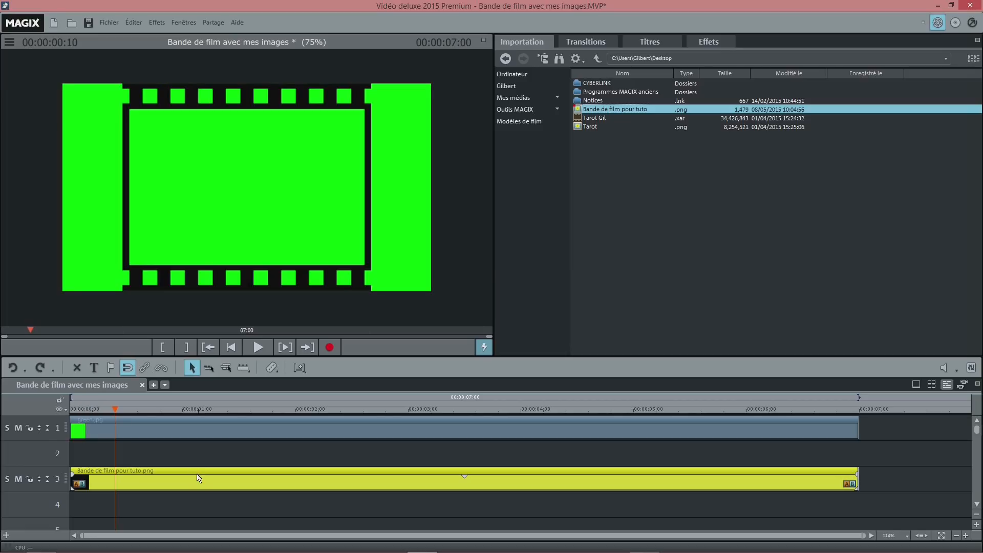
click(696, 40)
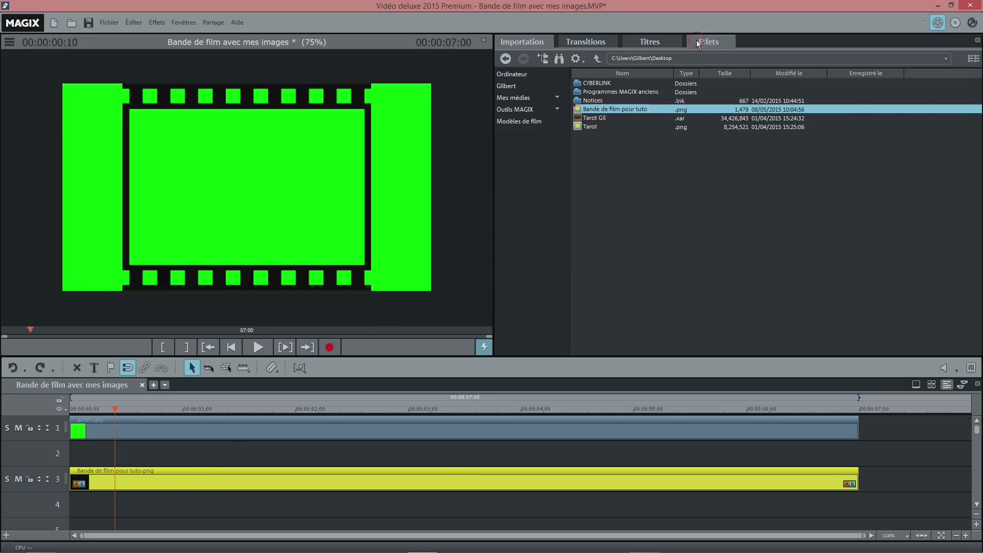
click(538, 81)
click(539, 92)
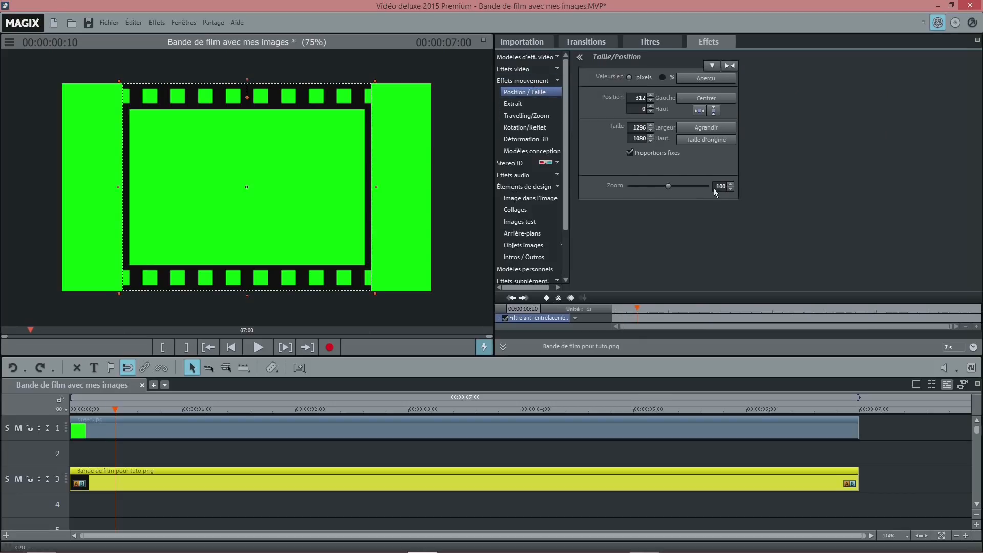
double_click(719, 187)
text(30)
key(Return)
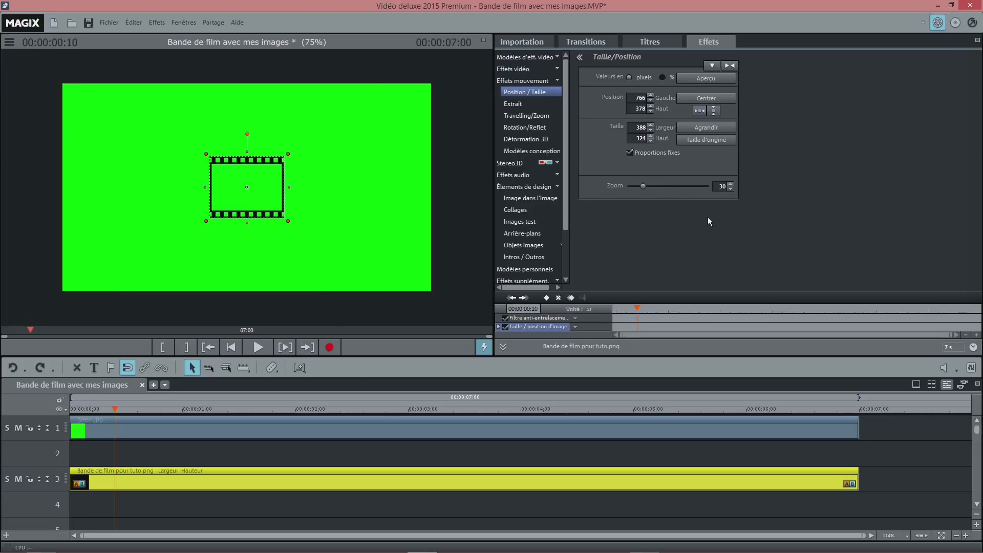
key(ctrl+s)
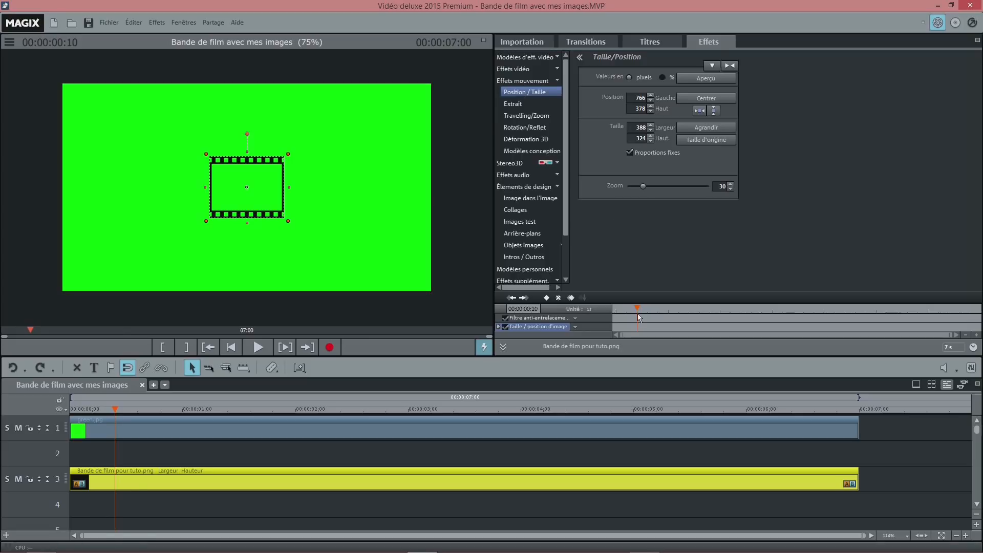
- At 00:00:00:00, set the film strip's left position to 1920 pixels and add a size/position keyframe there
click(502, 347)
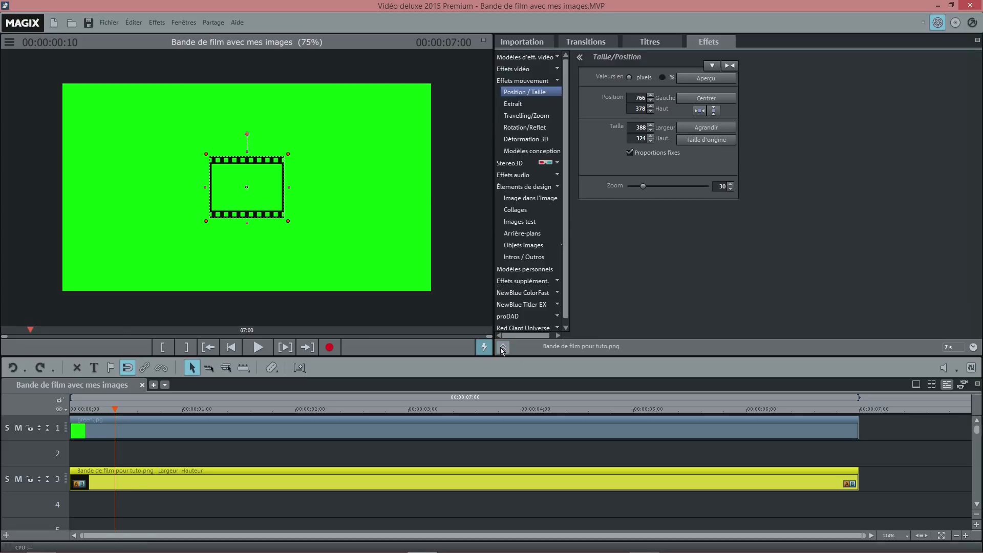
click(502, 347)
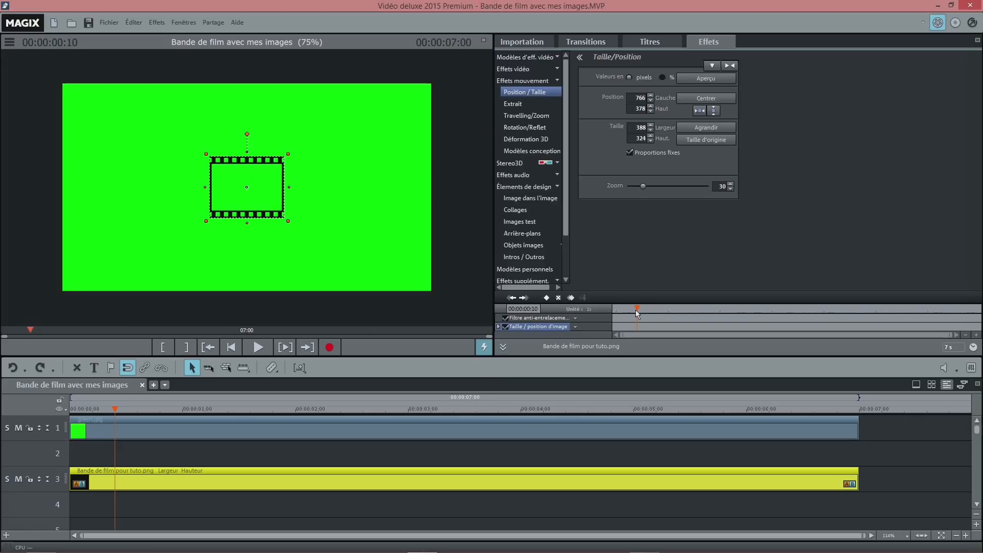
drag(635, 310, 585, 314)
drag(632, 99, 664, 95)
text(1920)
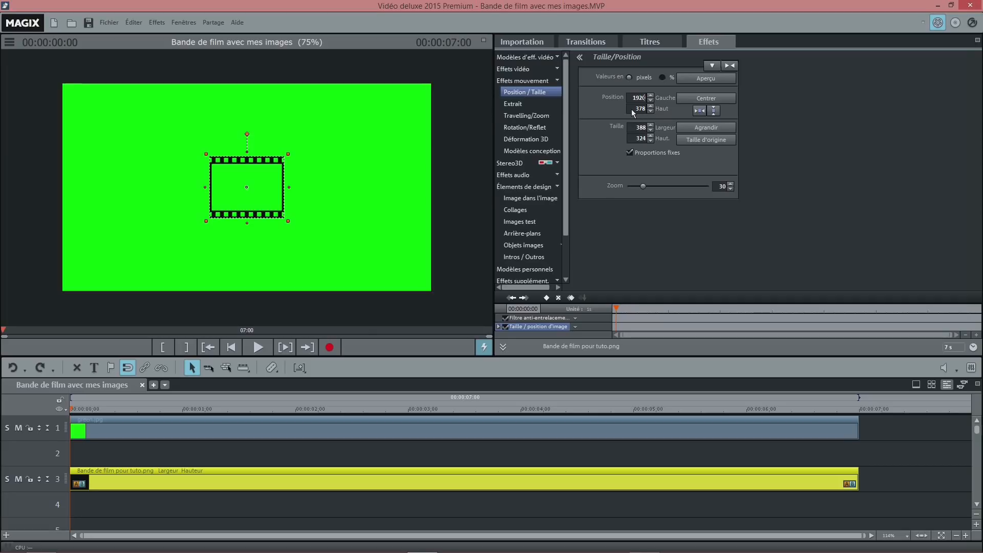
click(631, 109)
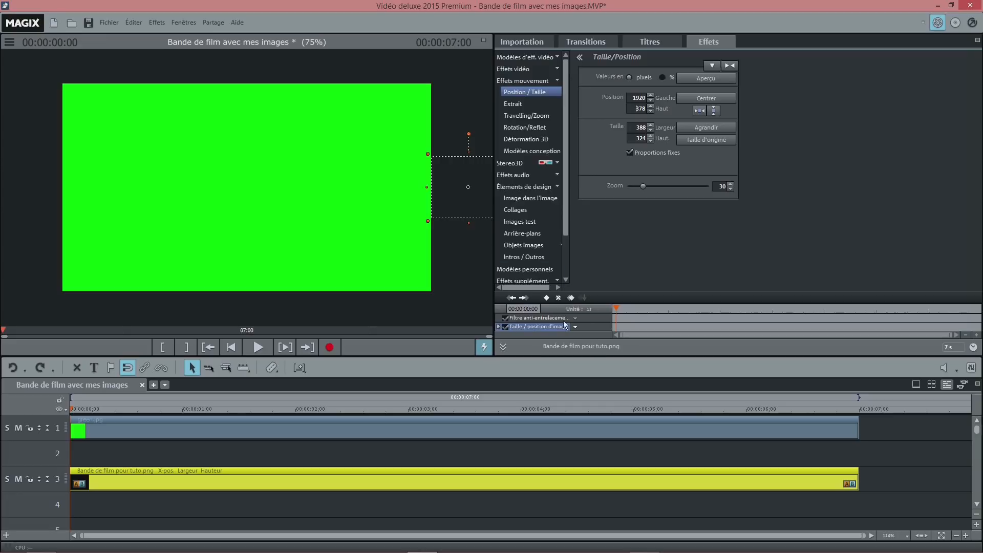
click(546, 298)
- At 00:00:06:24, change the film strip's left position so it ends beyond the left edge of the picture
drag(613, 309, 981, 316)
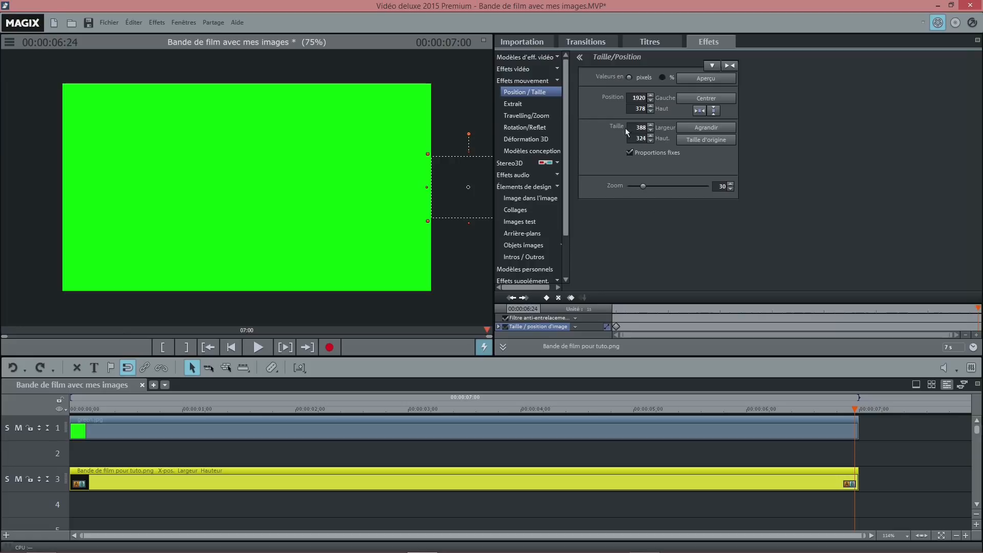
double_click(638, 97)
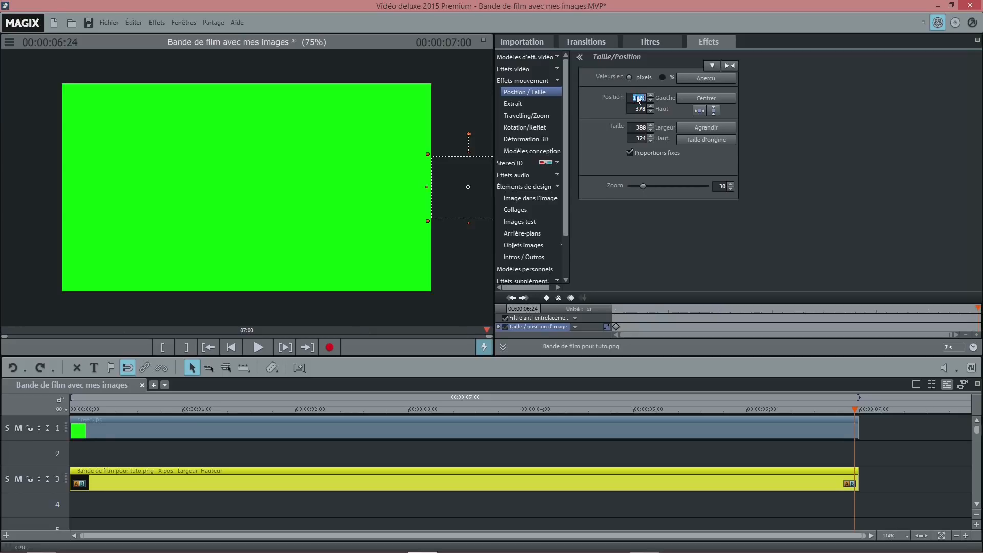
key(BackSpace)
click(628, 106)
- Play the film strip's movement from the first keyframe and save the project
click(512, 298)
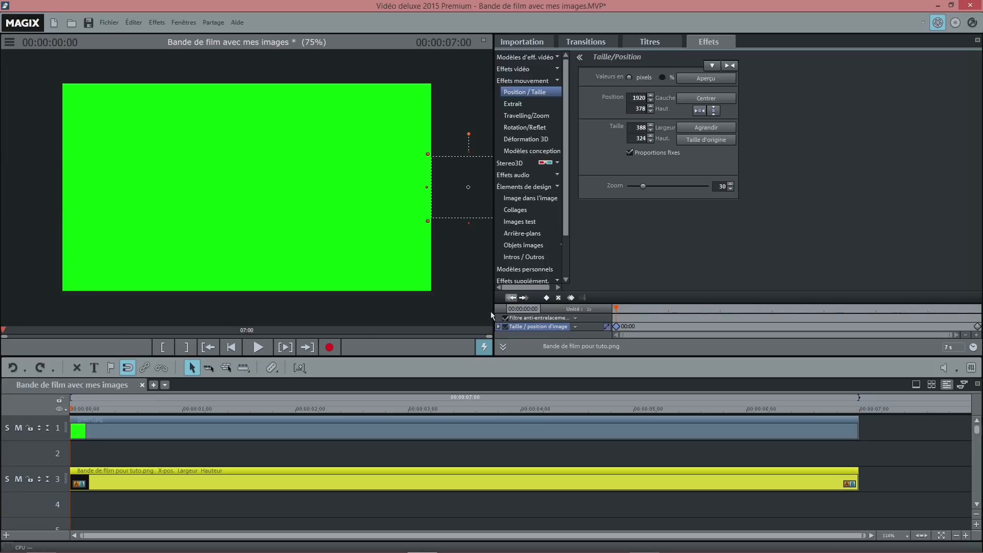
click(258, 347)
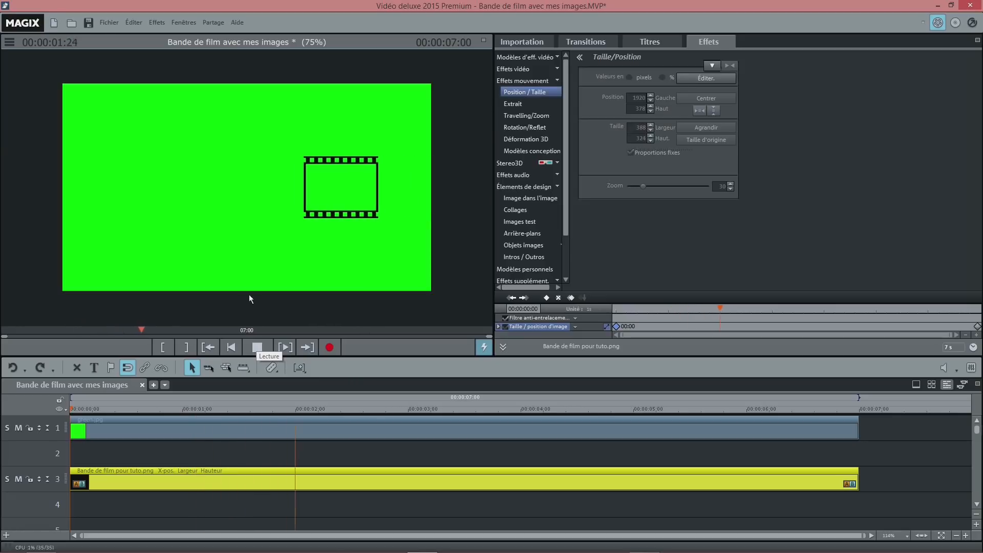
click(88, 23)
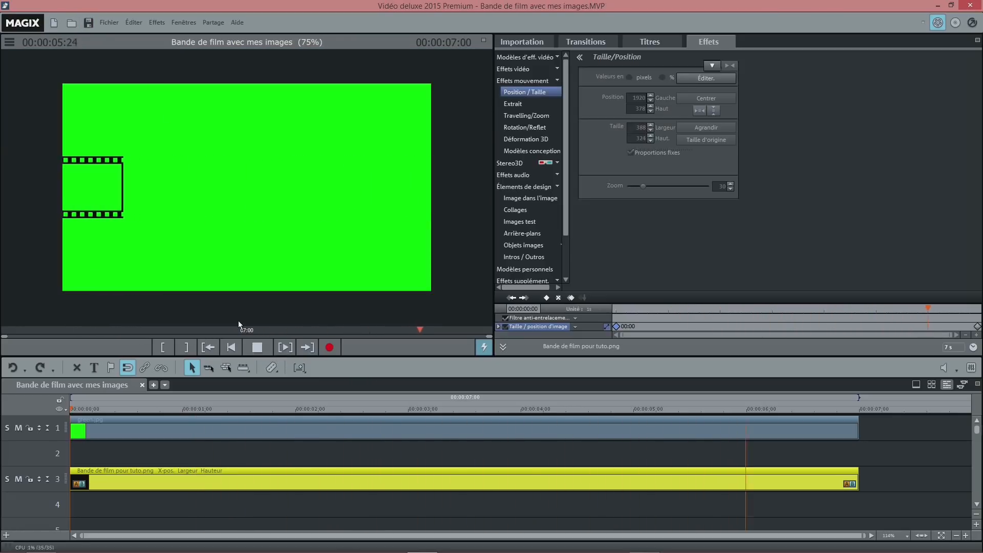
key(space)
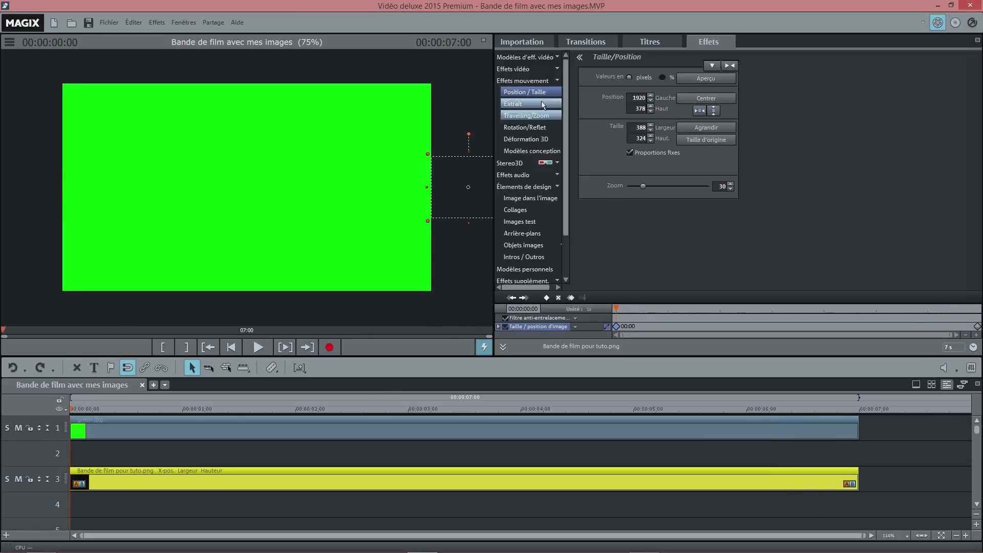
- Open drive F: in the import browser and display its contents as large icons
click(531, 41)
click(534, 77)
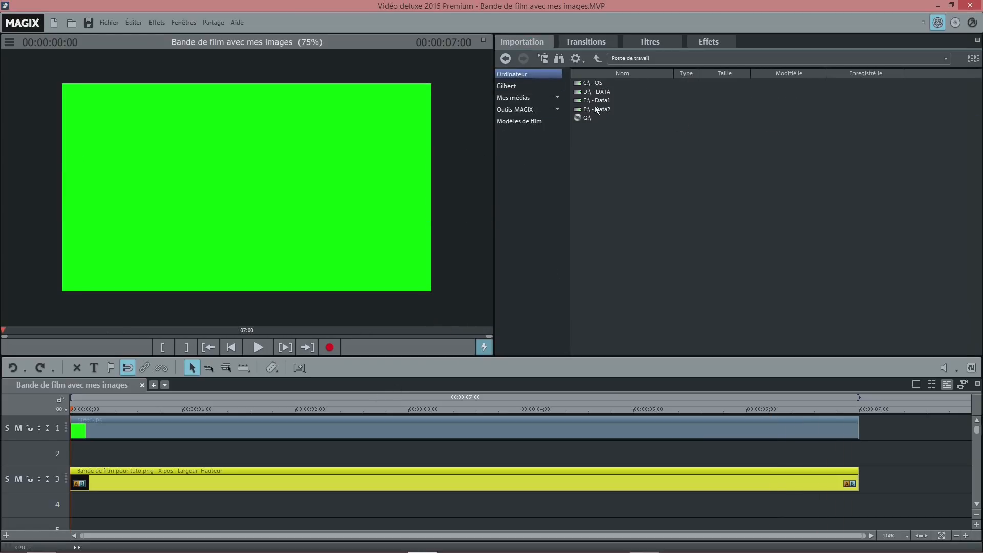
double_click(595, 106)
click(973, 58)
click(909, 82)
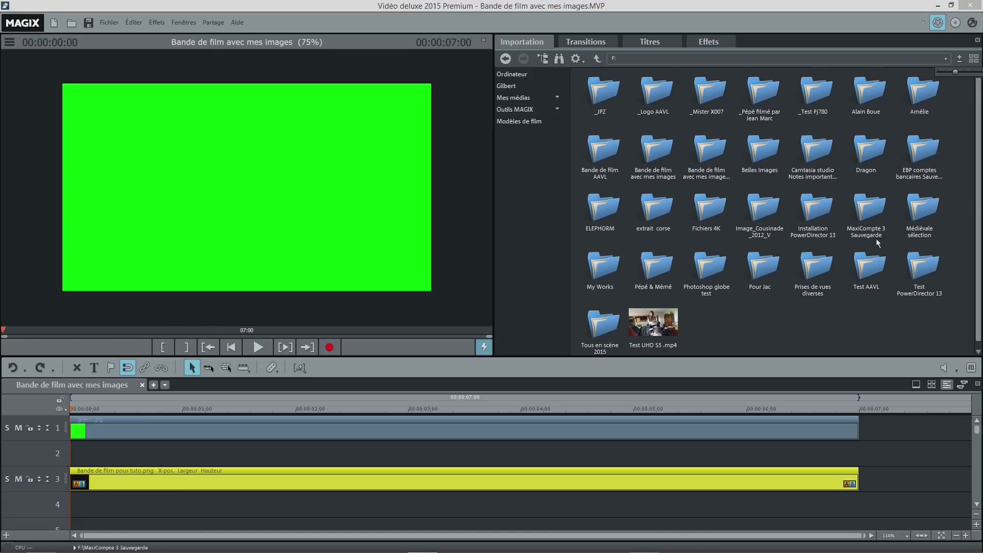
- Place _MG_0620.JPG from the Belles Images folder at the start of track 2, importing it without copying
double_click(763, 151)
drag(813, 92, 105, 452)
click(595, 329)
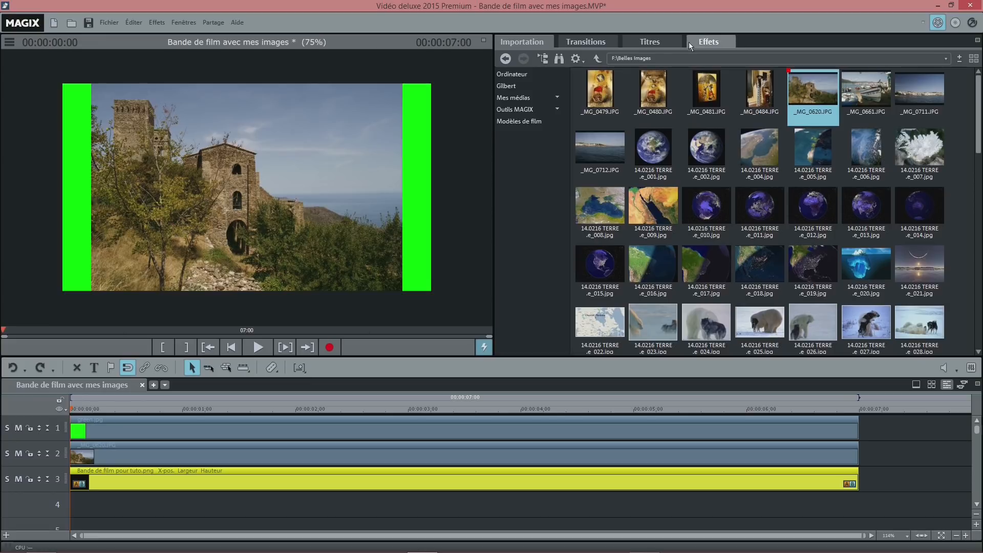
- At 00:00:02:01, shrink the _MG_0620.JPG photo on track 2 with the Position / Taille effect to roughly the film strip frame's size
click(704, 42)
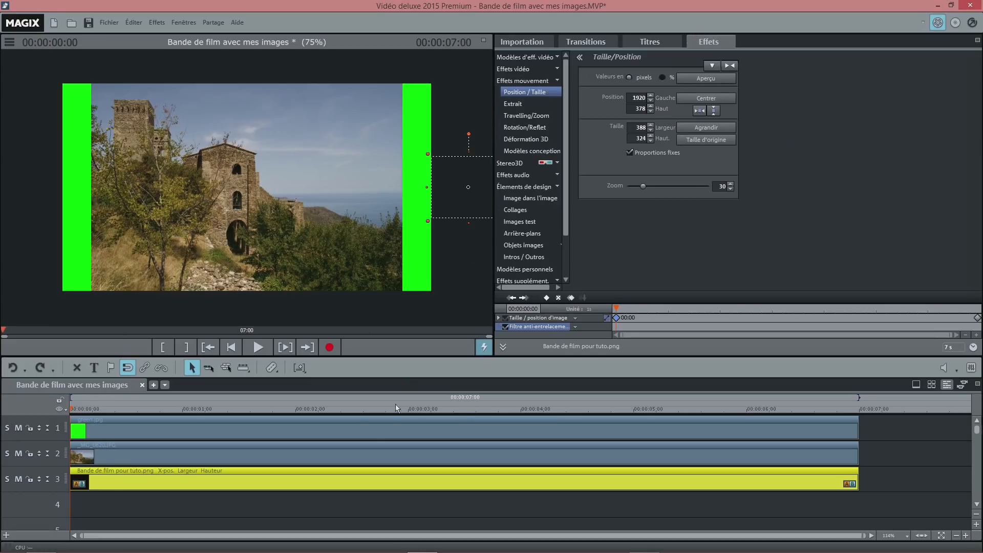
click(357, 453)
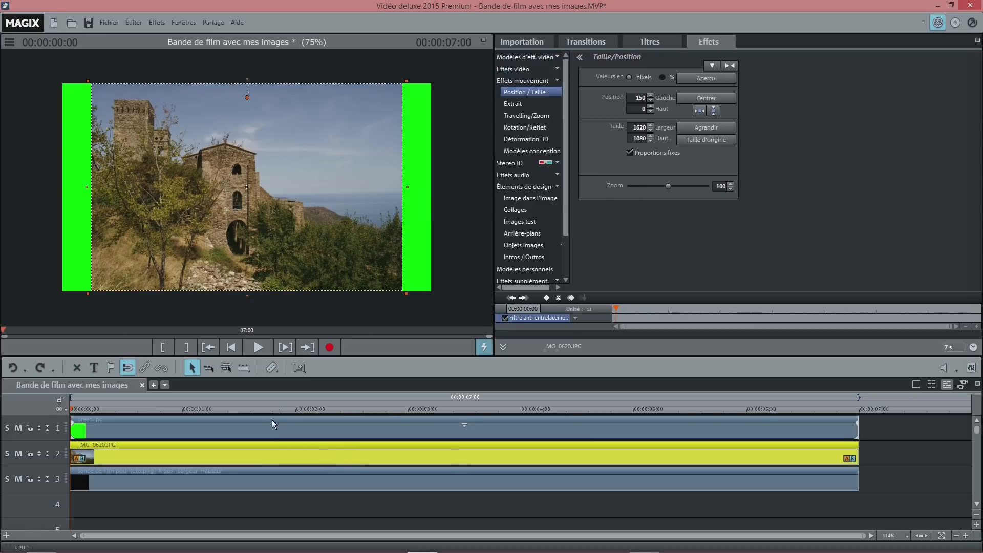
click(239, 409)
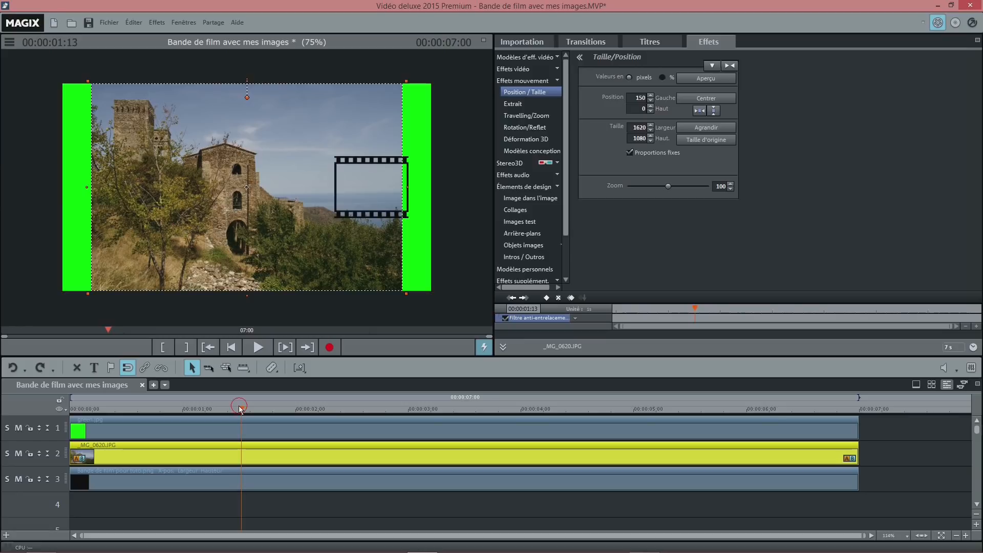
drag(239, 408, 300, 410)
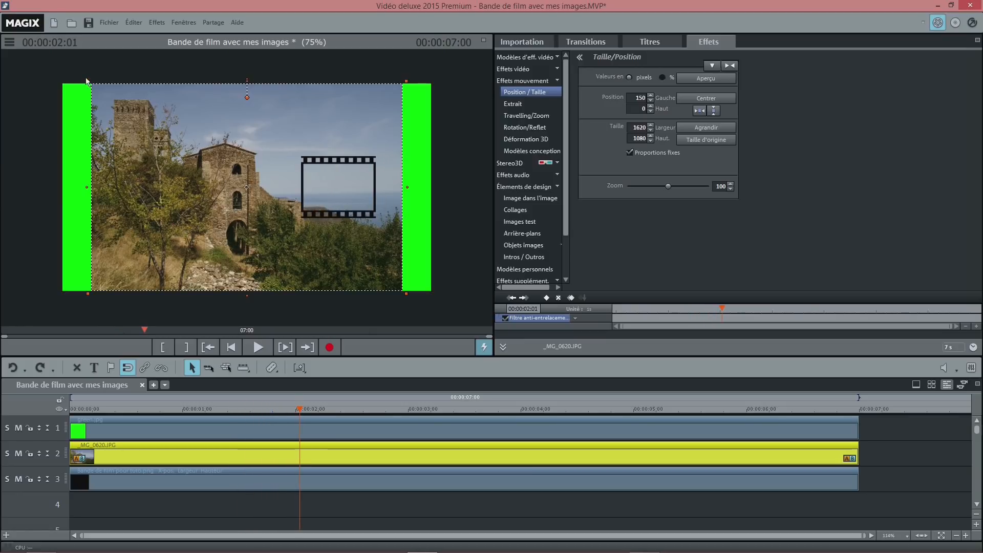
drag(91, 87, 192, 160)
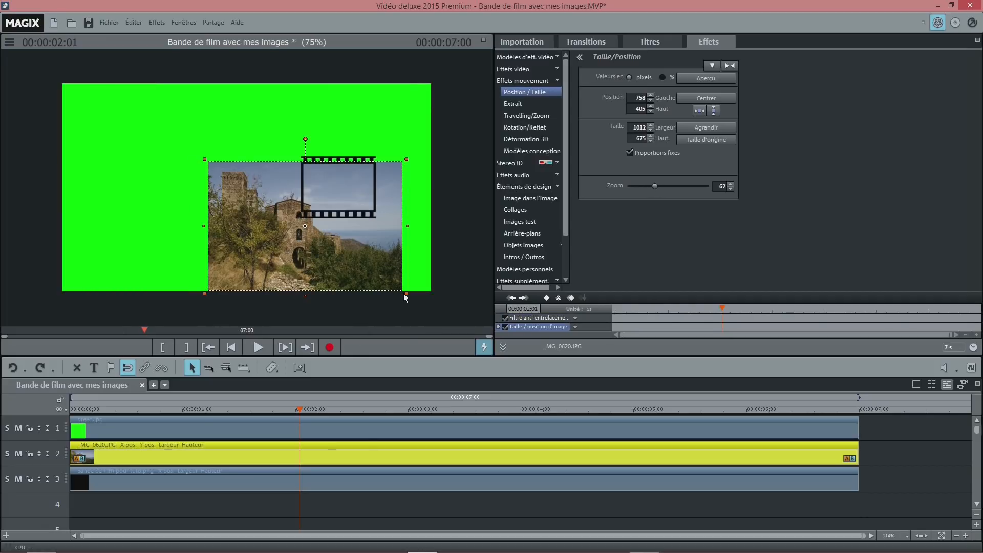
drag(405, 295, 383, 265)
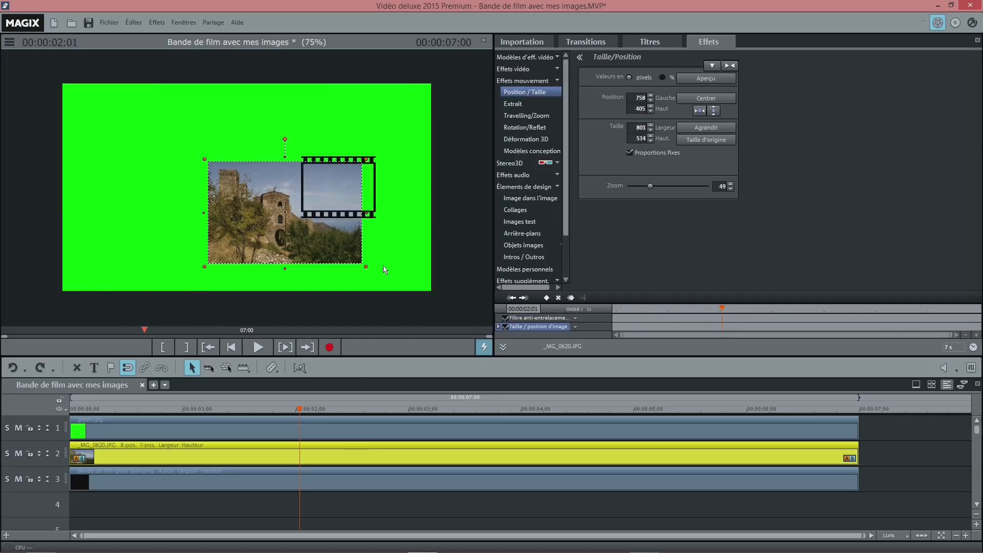
drag(204, 266, 283, 217)
- Using the enlarged preview, fit the photo exactly inside the film strip frame, at about 380 × 254 pixels and position 1247, 413
click(483, 40)
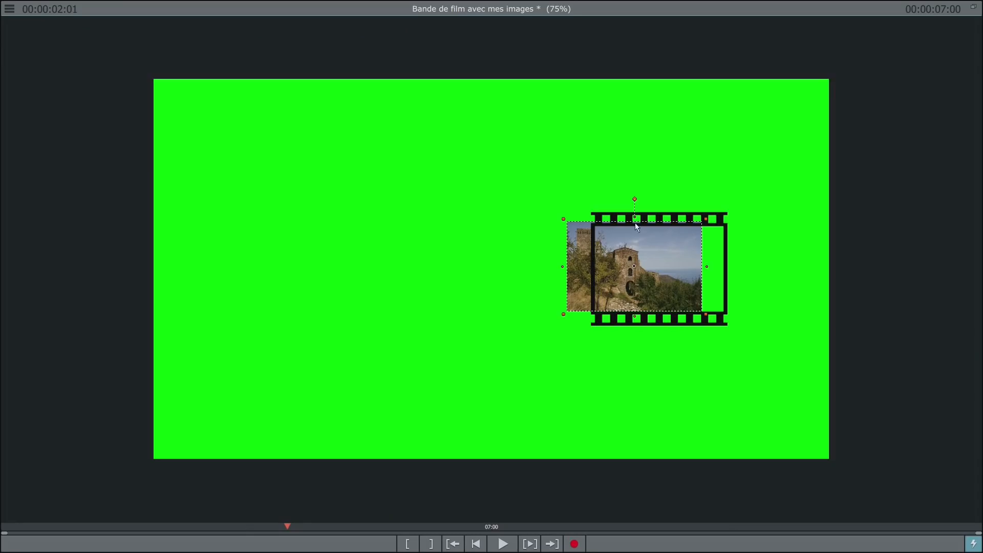
drag(634, 220, 636, 223)
drag(628, 259, 659, 260)
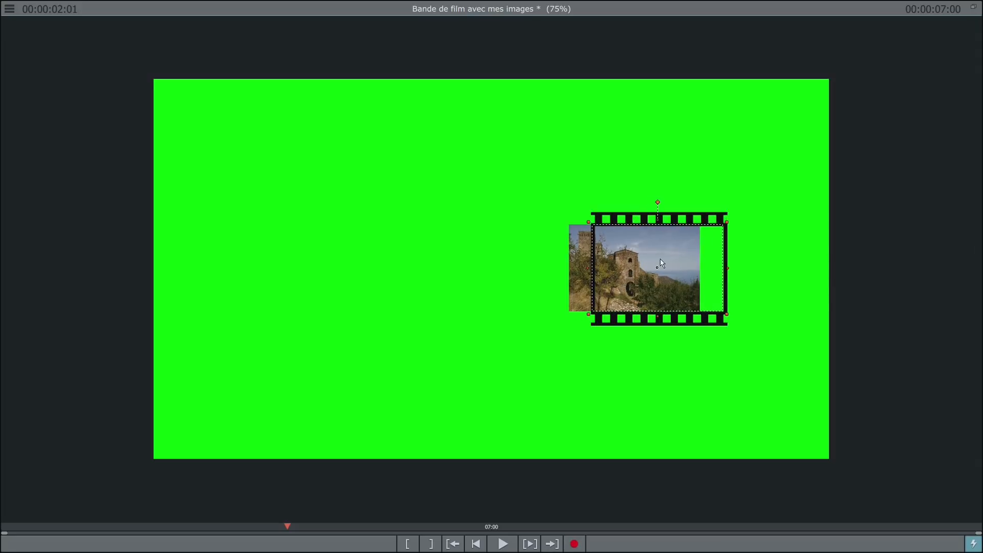
drag(593, 273, 591, 273)
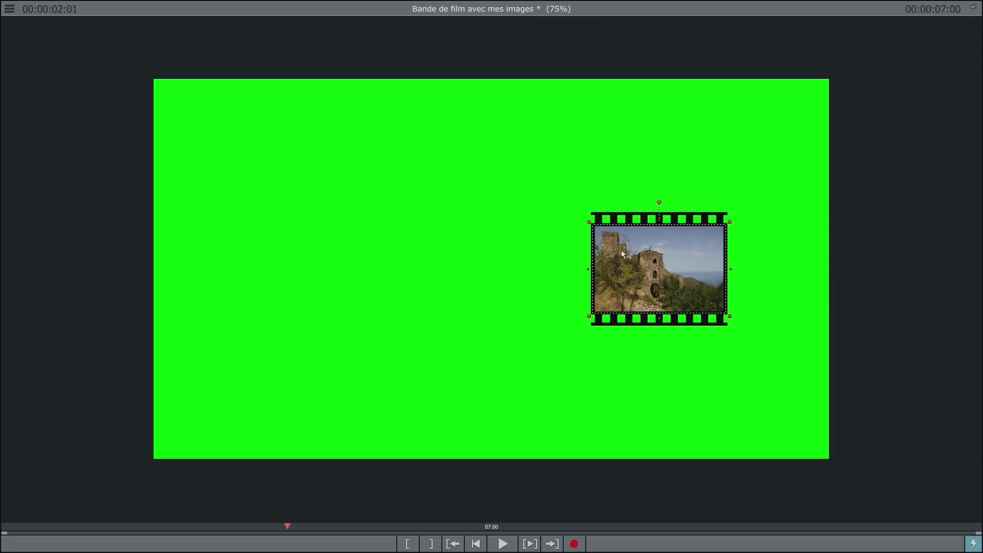
click(976, 8)
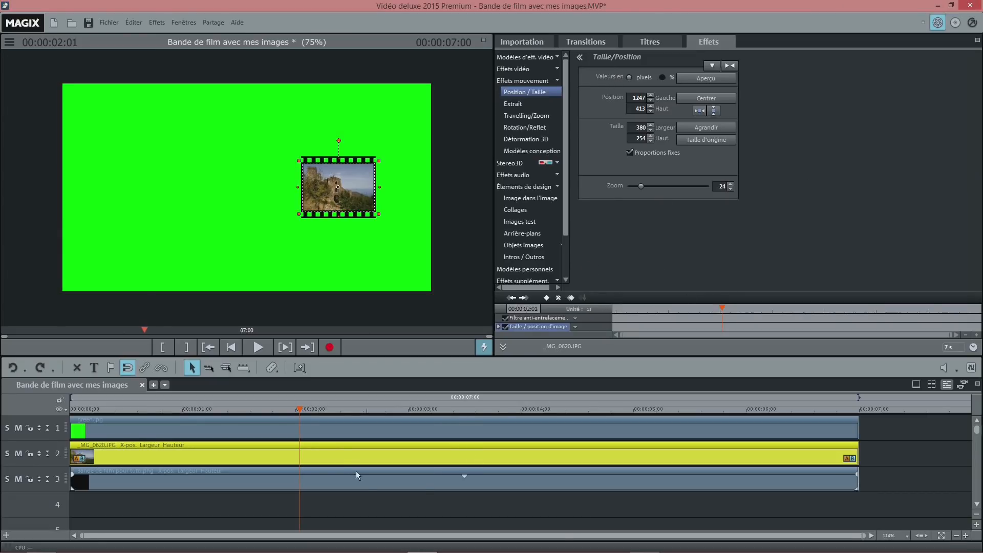
- At 00:00:00:01, set the photo's left position to 1920, nudge it to 1915 against the film strip, and add a size/position keyframe
drag(299, 408, 69, 343)
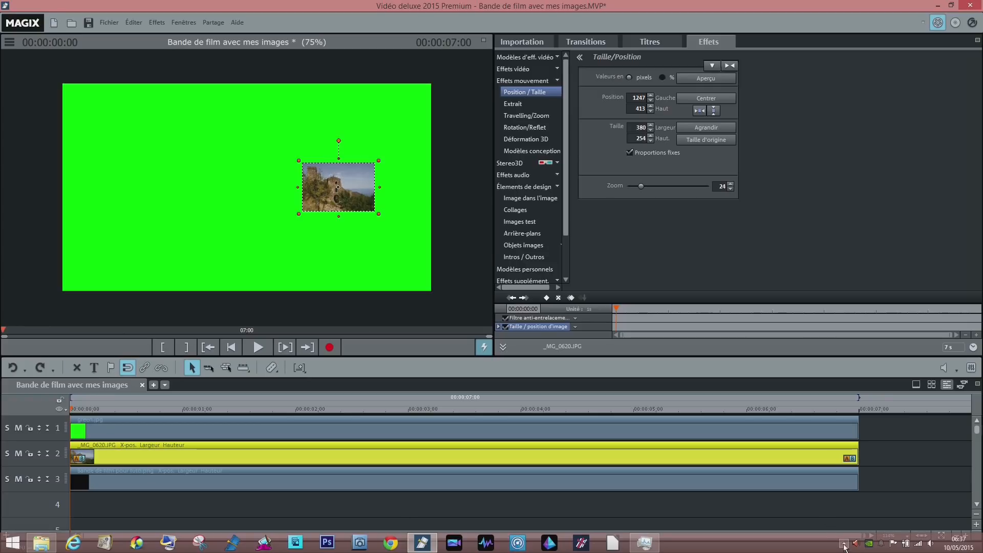
drag(864, 537, 281, 519)
click(73, 408)
drag(74, 410, 80, 410)
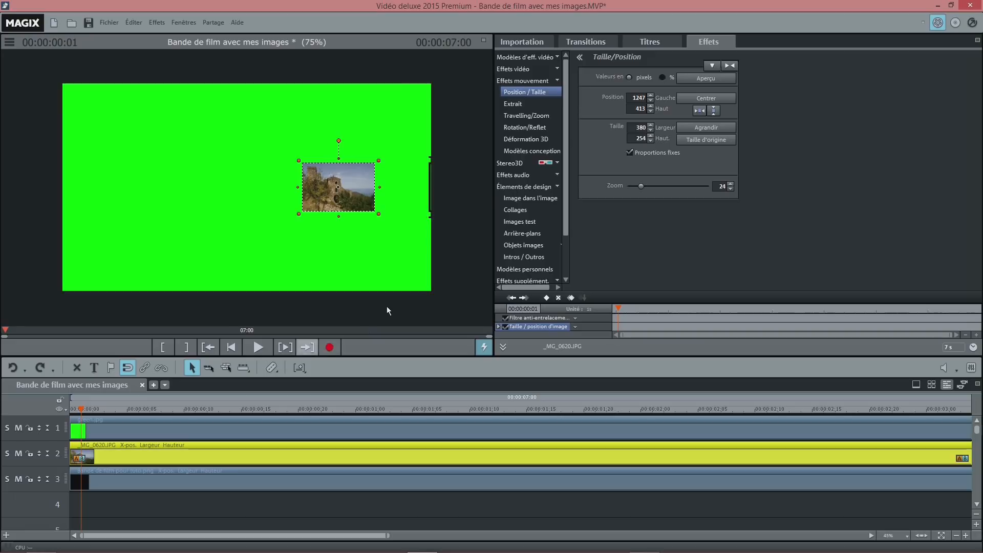
click(700, 110)
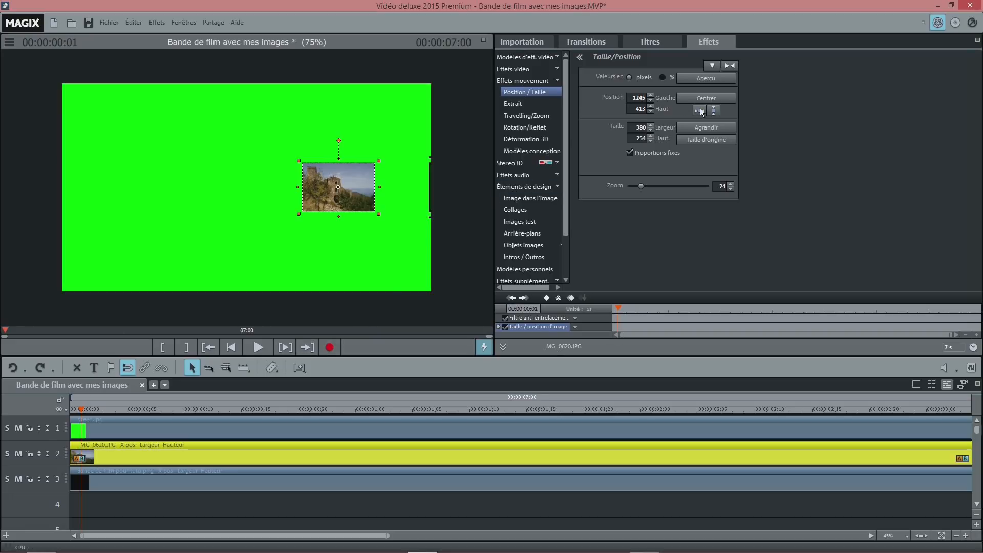
double_click(639, 98)
text(16)
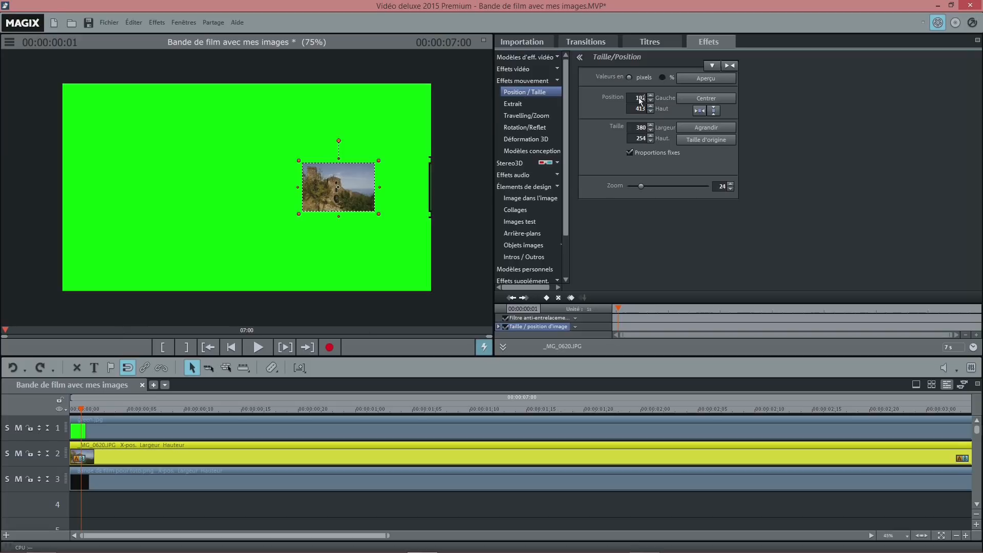
text(20)
key(Return)
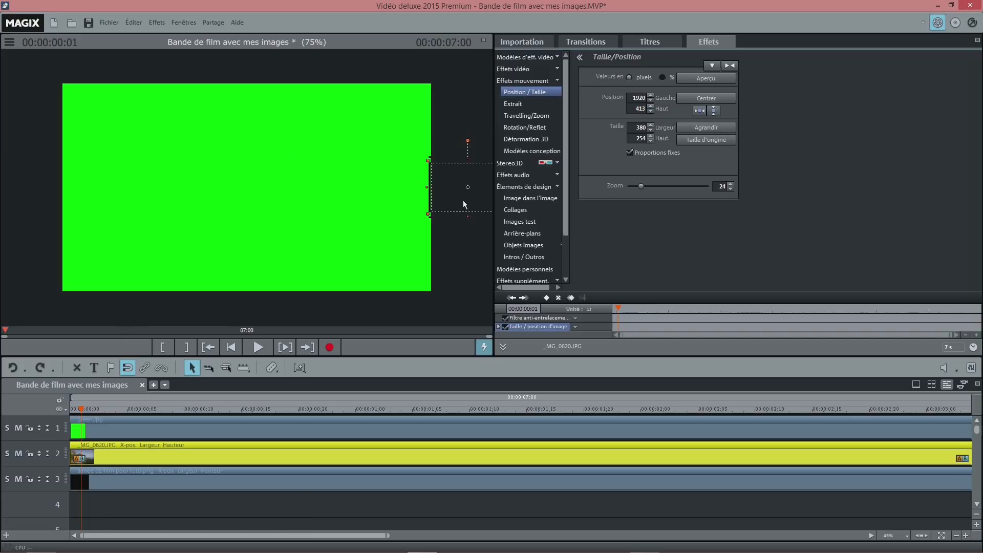
drag(463, 196, 462, 196)
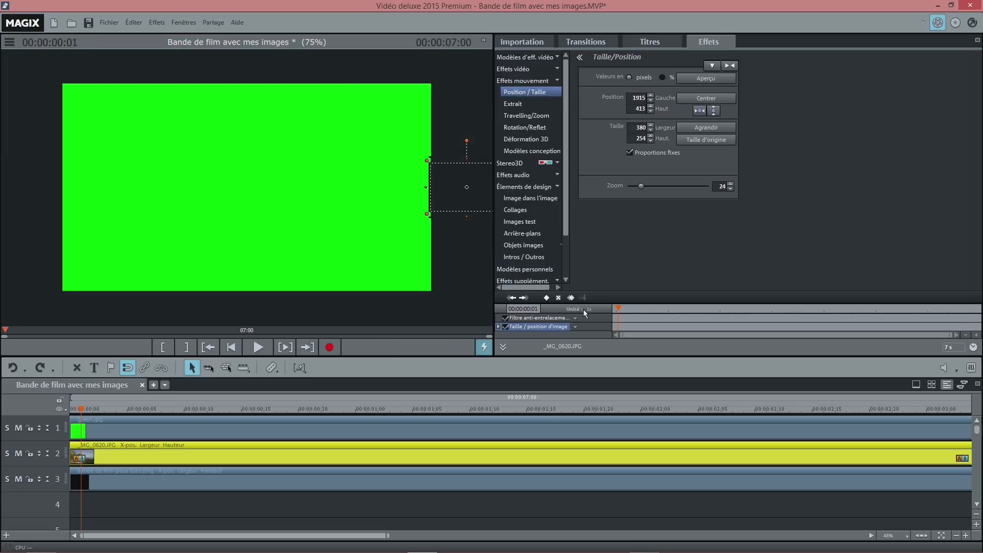
click(547, 297)
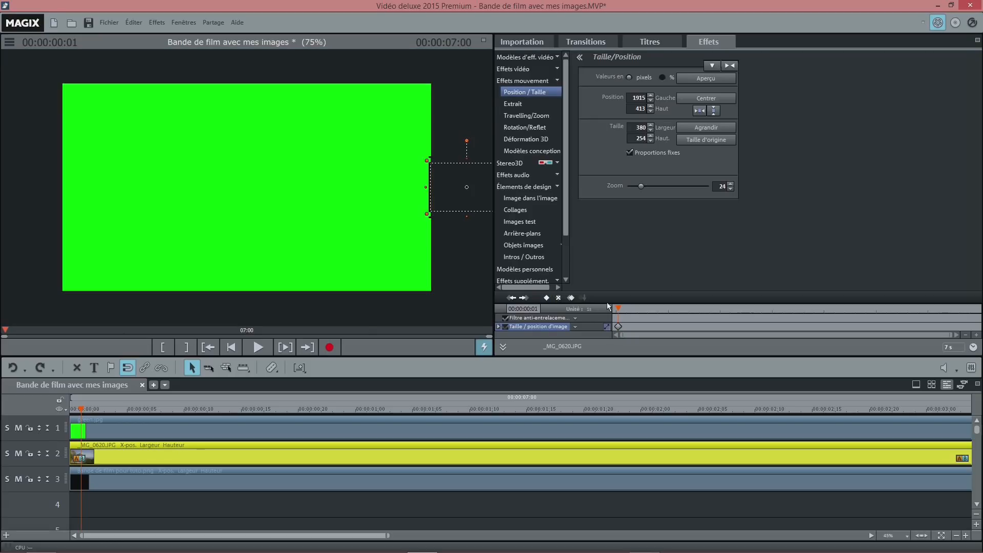
- At 00:00:06:23, set the photo's left position to -380 so that it exits beyond the picture's left edge
drag(618, 309, 977, 303)
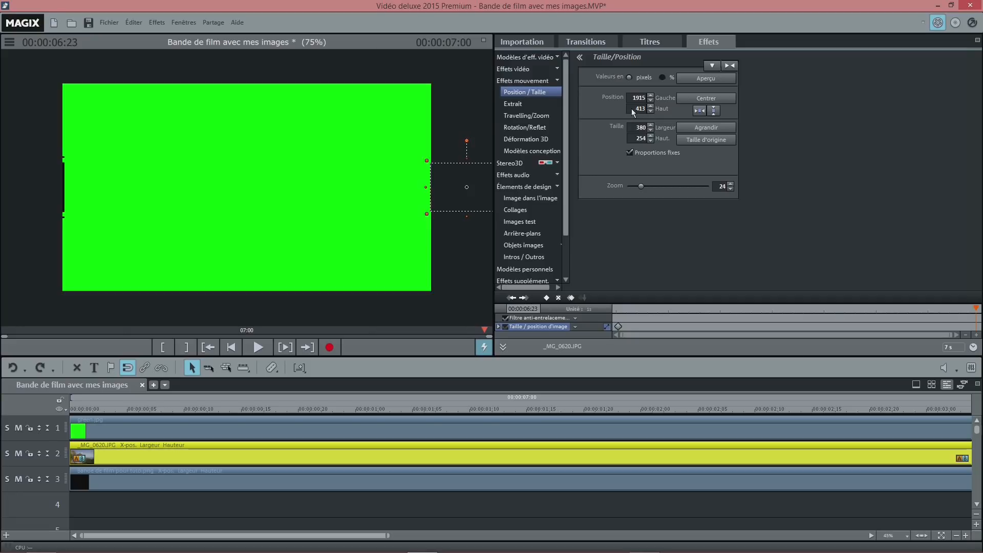
double_click(642, 97)
key(BackSpace)
key(Return)
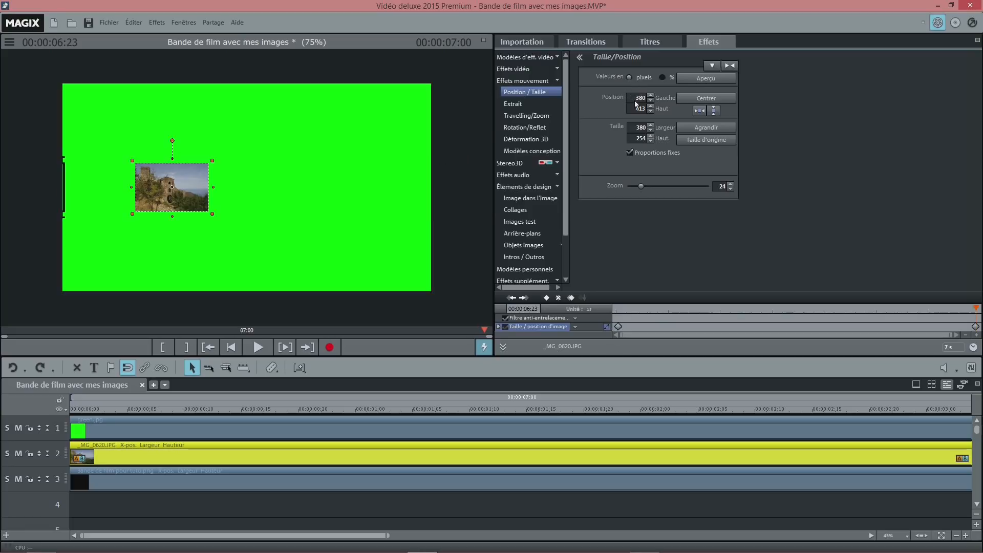
text(-)
key(Return)
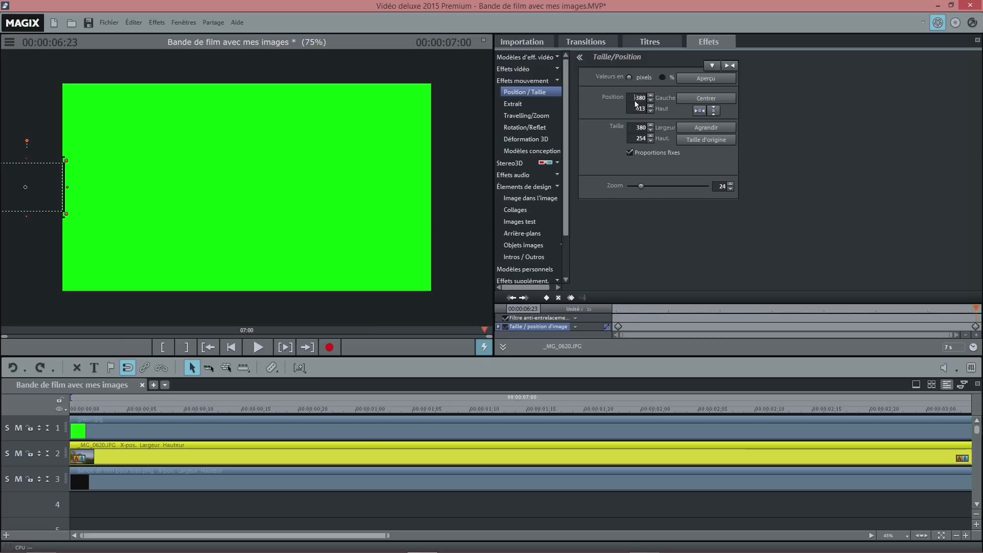
- Play the animation from the start to check that the photo moves together with the film strip
click(932, 310)
drag(932, 312, 559, 296)
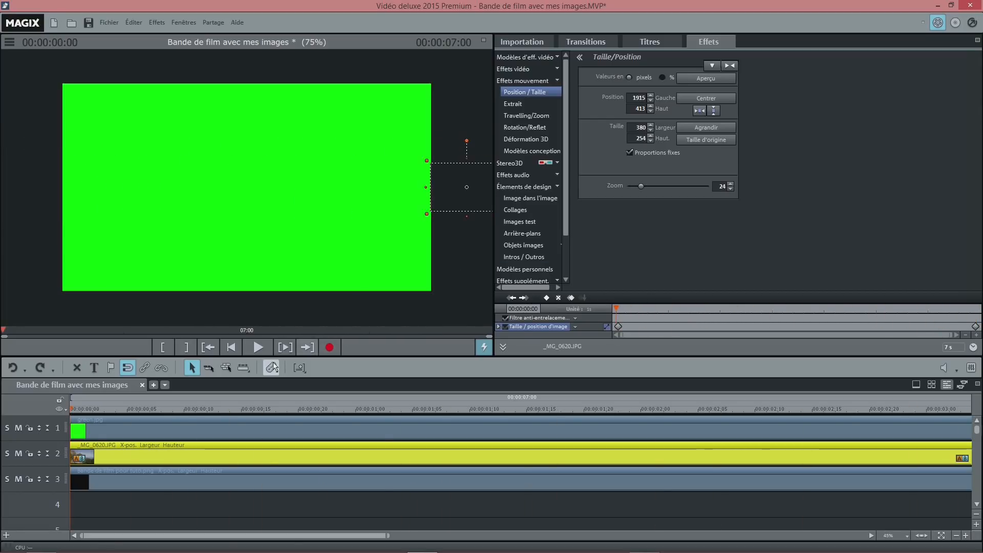
click(256, 347)
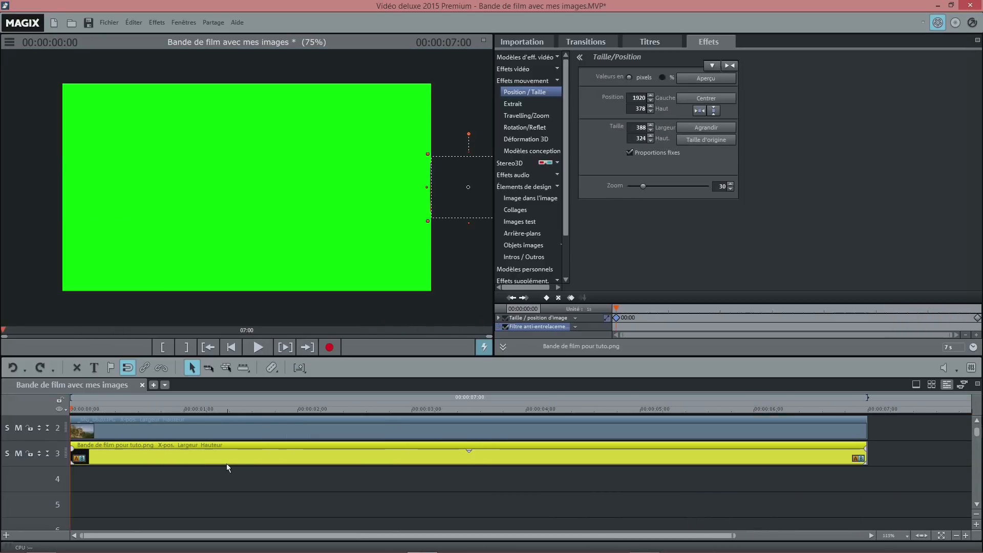
- Duplicate the film strip object onto track 5, starting at about 00:00:01:04 directly behind the first strip, and scrub to check the join
click(137, 27)
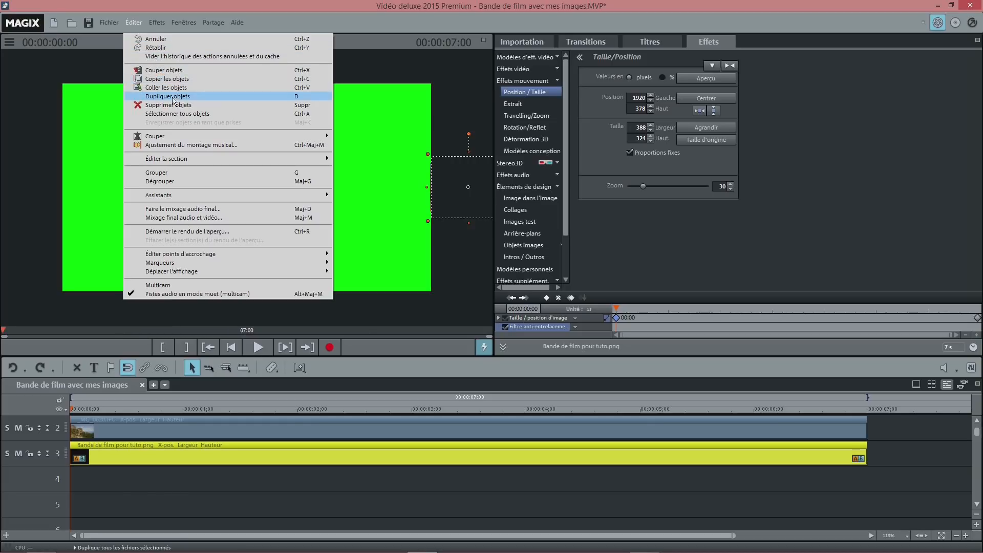
click(314, 97)
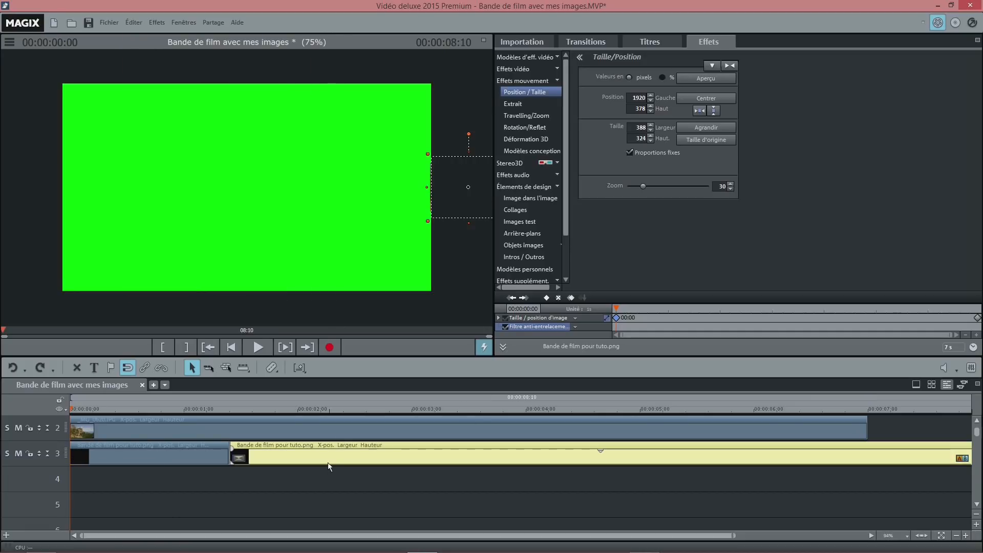
drag(328, 462, 304, 505)
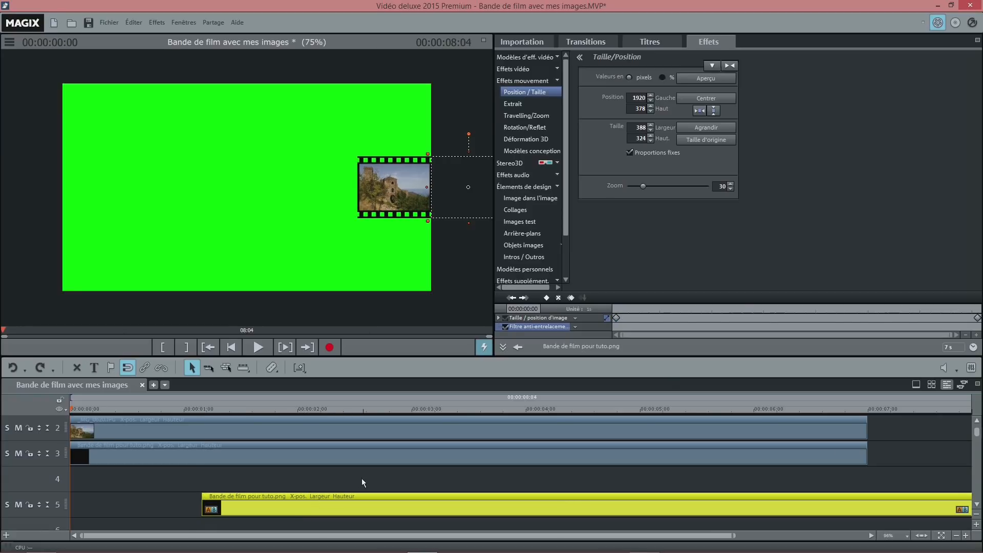
click(242, 480)
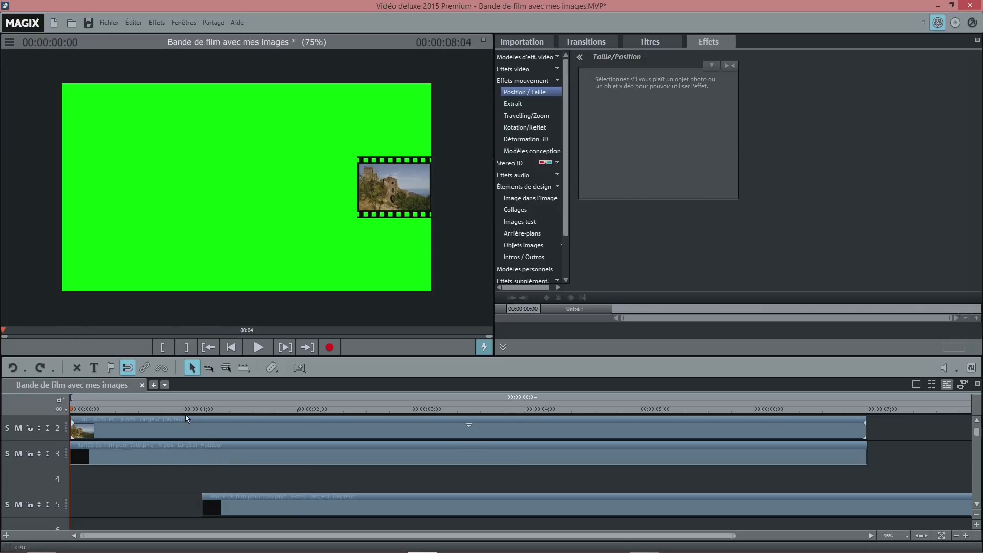
drag(186, 410, 357, 404)
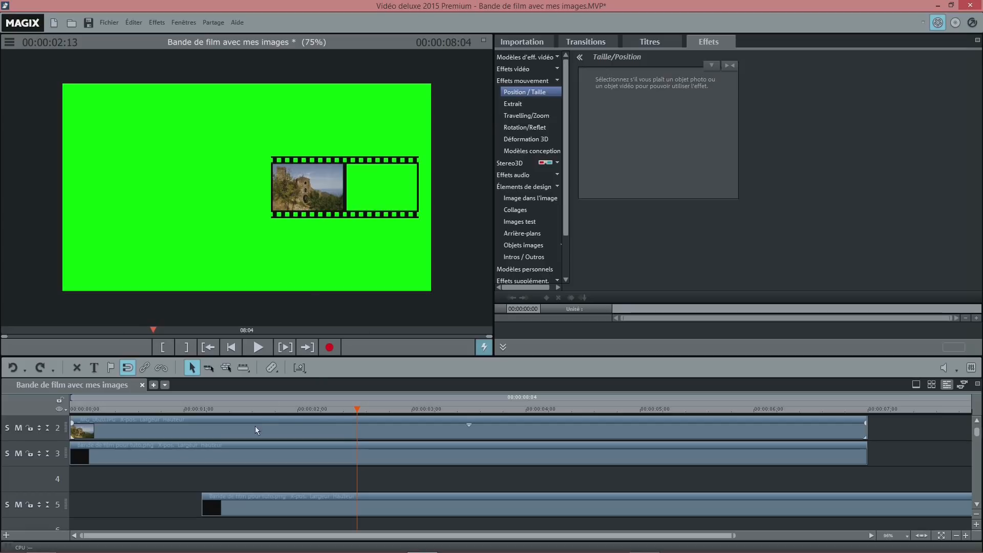
- Save the project and place _MG_0661.JPG on track 4 at 00:00:01:04, copying the file into the project folder
drag(353, 408, 200, 396)
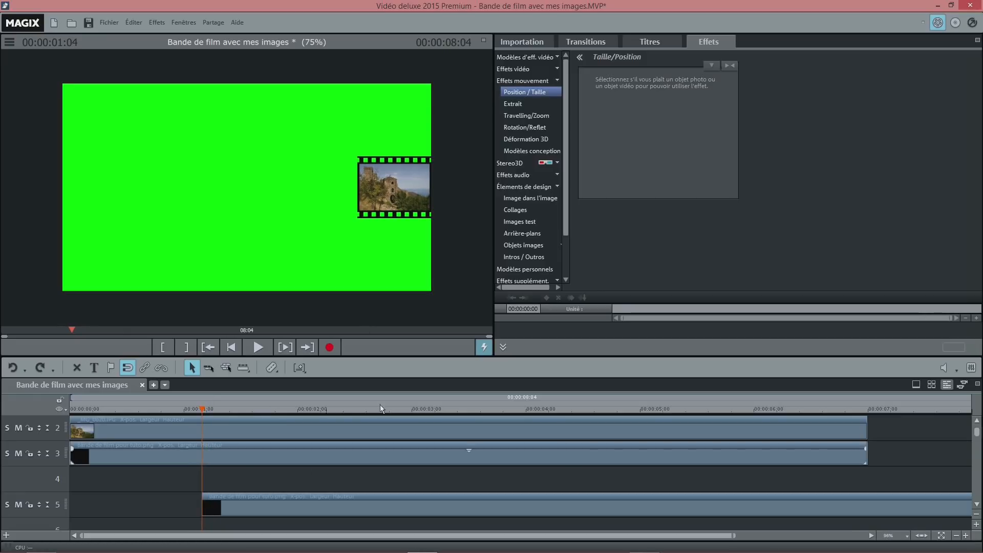
click(518, 38)
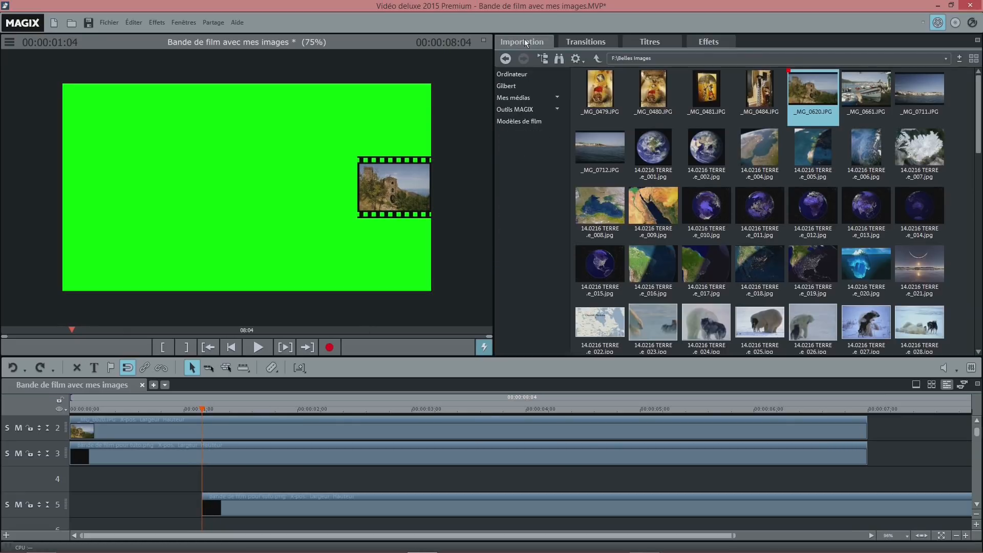
click(89, 23)
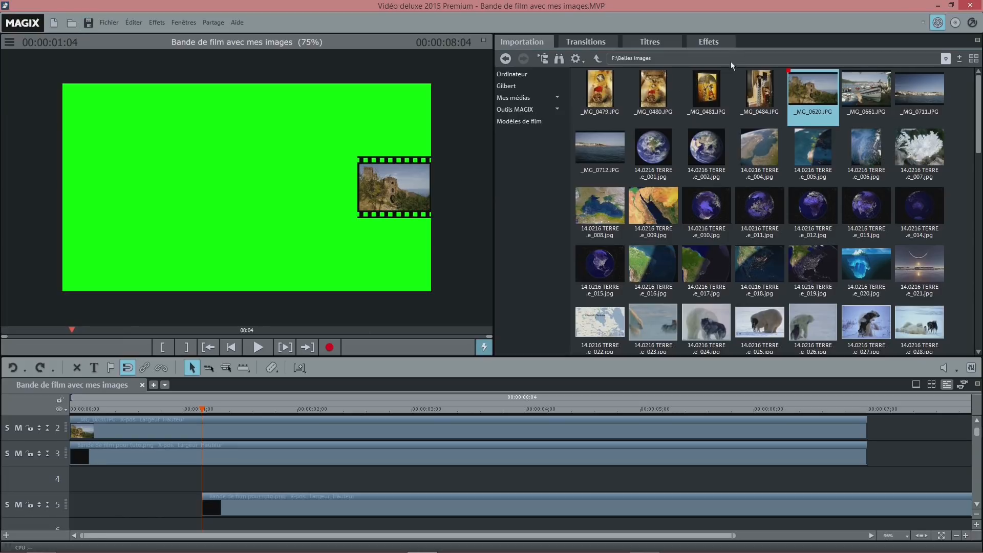
mouse_move(822, 84)
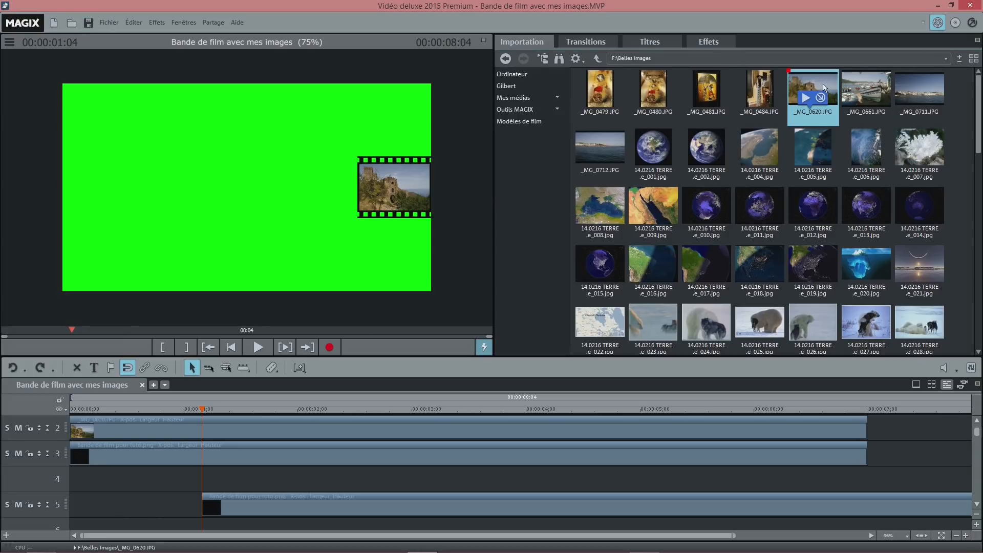
drag(864, 82, 242, 487)
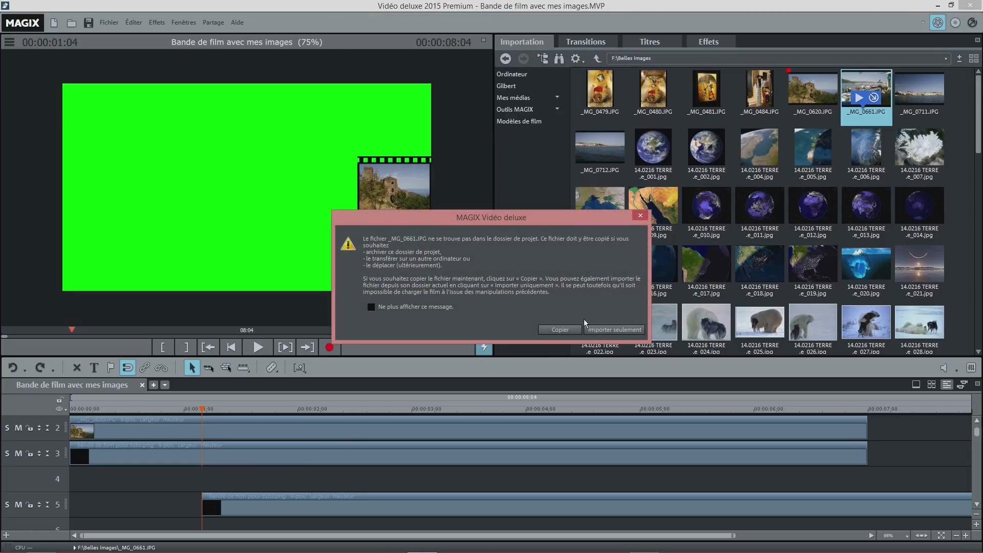
click(561, 330)
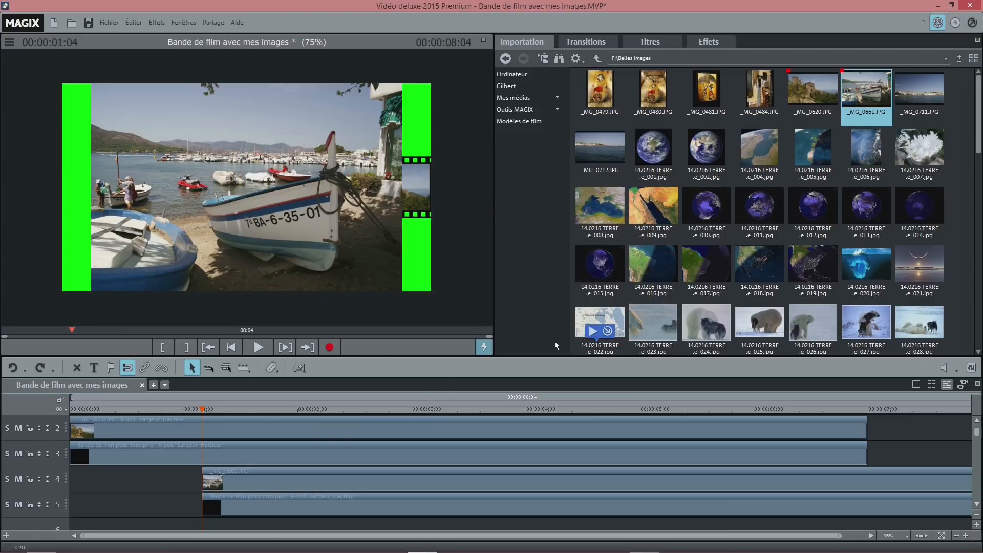
- Copy the anti-interlacing filter and the dynamic X position, width and height effects from _MG_0620.JPG on track 2
click(286, 429)
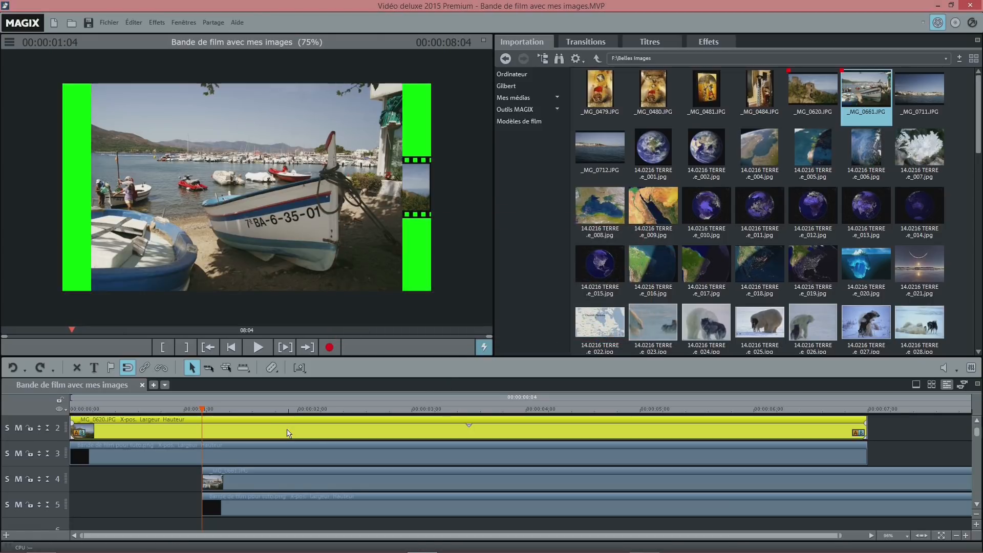
right_click(289, 433)
mouse_move(323, 369)
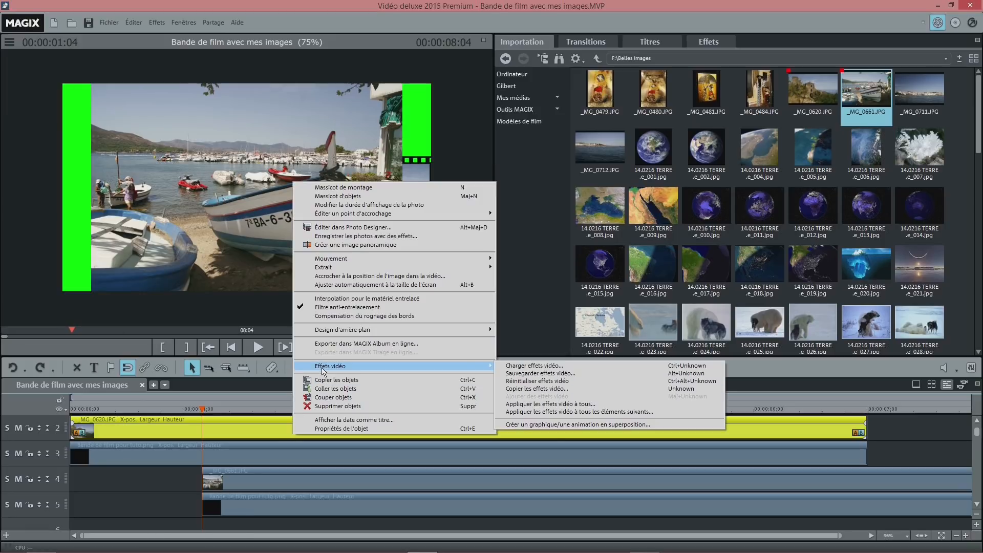
click(528, 389)
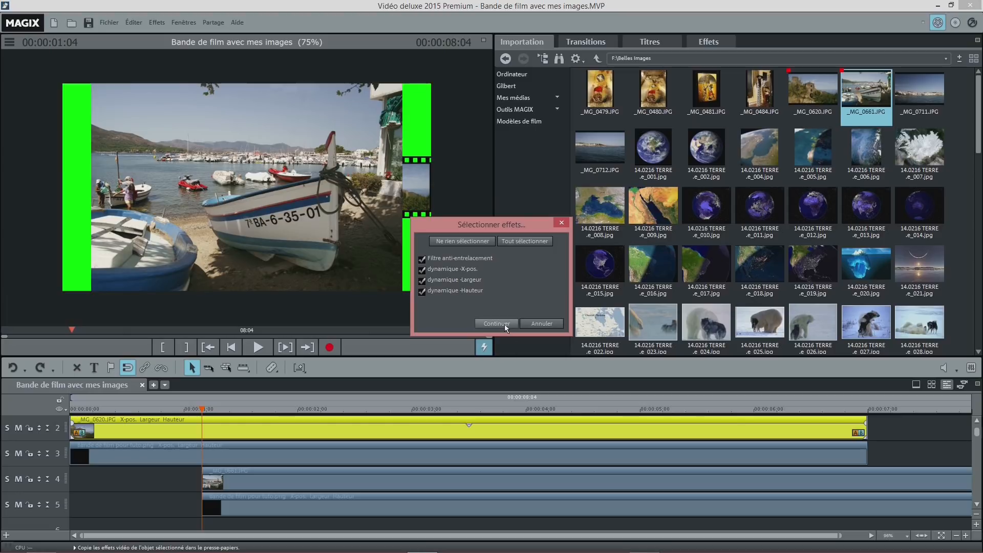
click(505, 324)
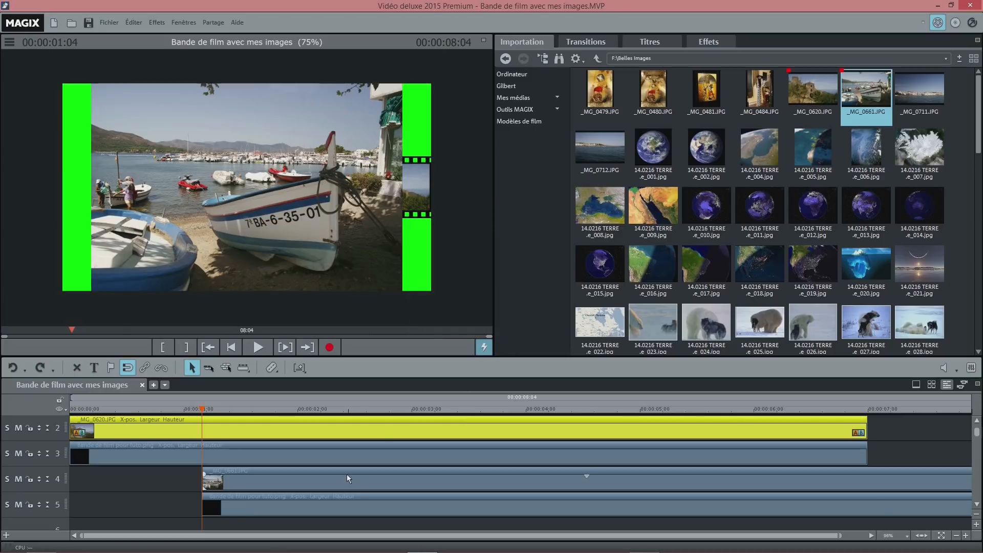
- Add the copied video effects to _MG_0661.JPG on track 4 and play the animation to check the photo inside its frame
click(356, 488)
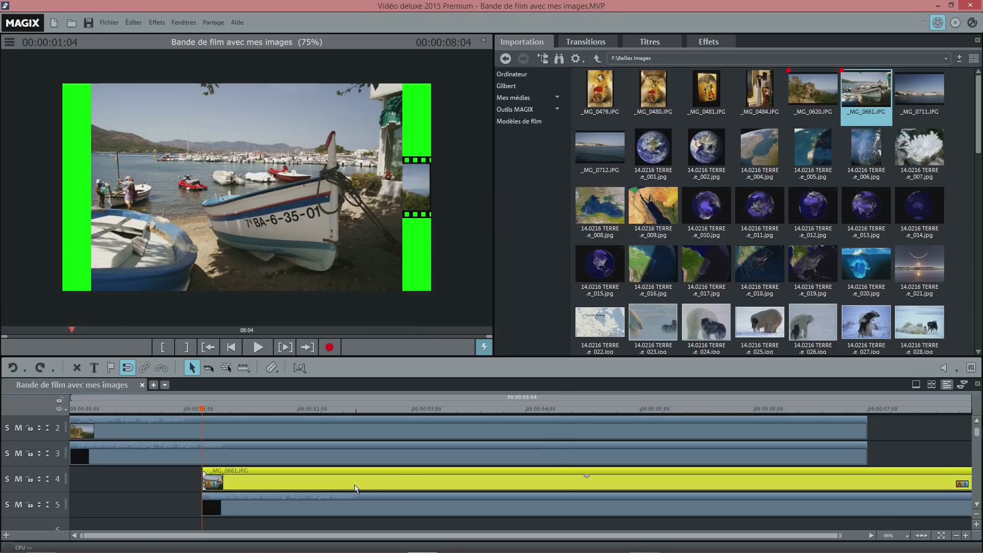
right_click(356, 485)
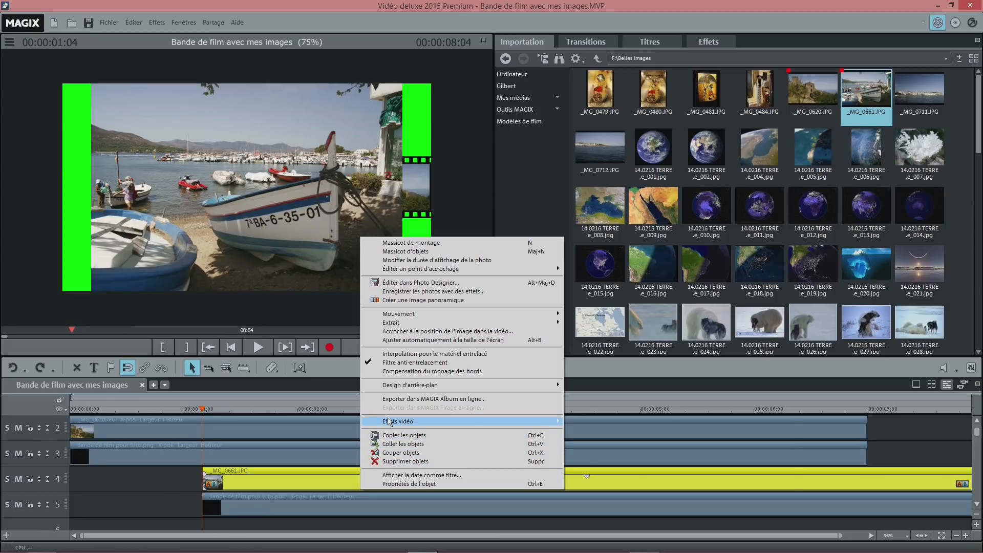
mouse_move(390, 421)
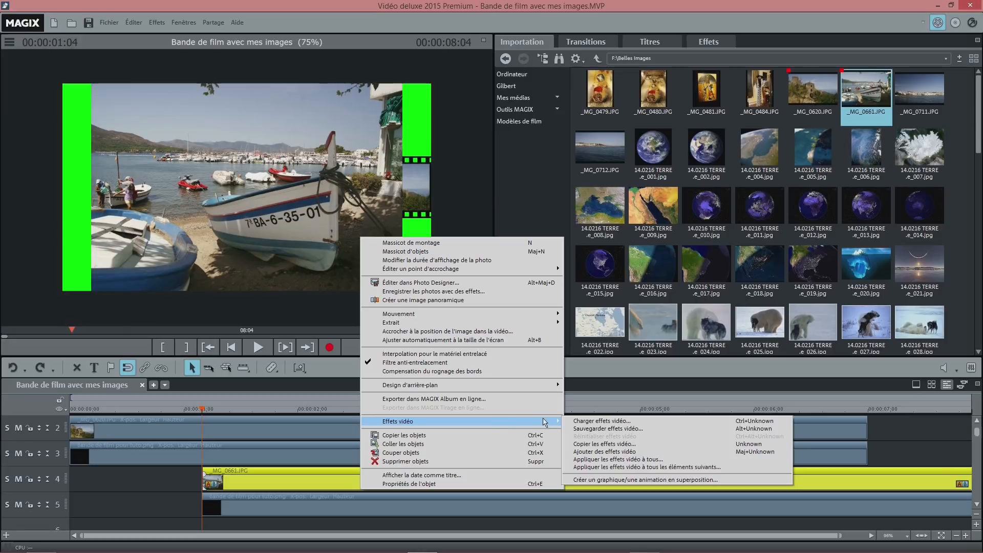
click(597, 452)
click(257, 347)
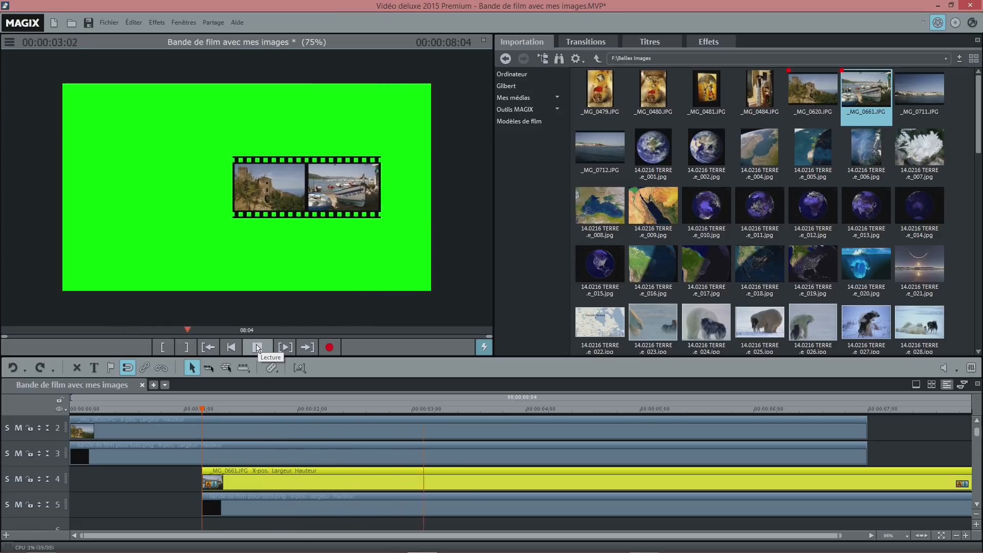
click(258, 347)
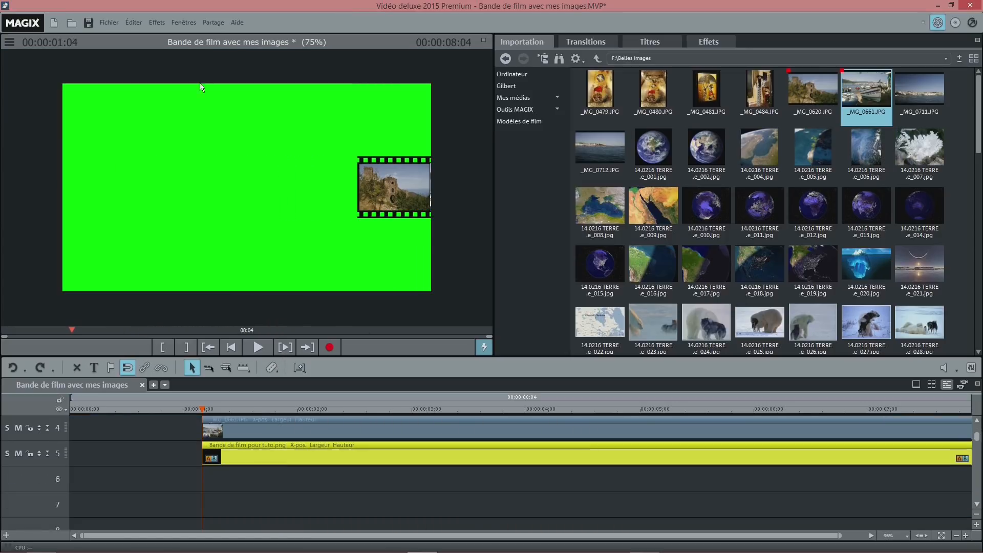
- Duplicate the film strip onto track 7 at about 00:00:02:08, place _MG_0711.JPG above it on track 6, and save the project
click(133, 23)
drag(272, 454, 406, 511)
drag(920, 90, 507, 479)
click(615, 330)
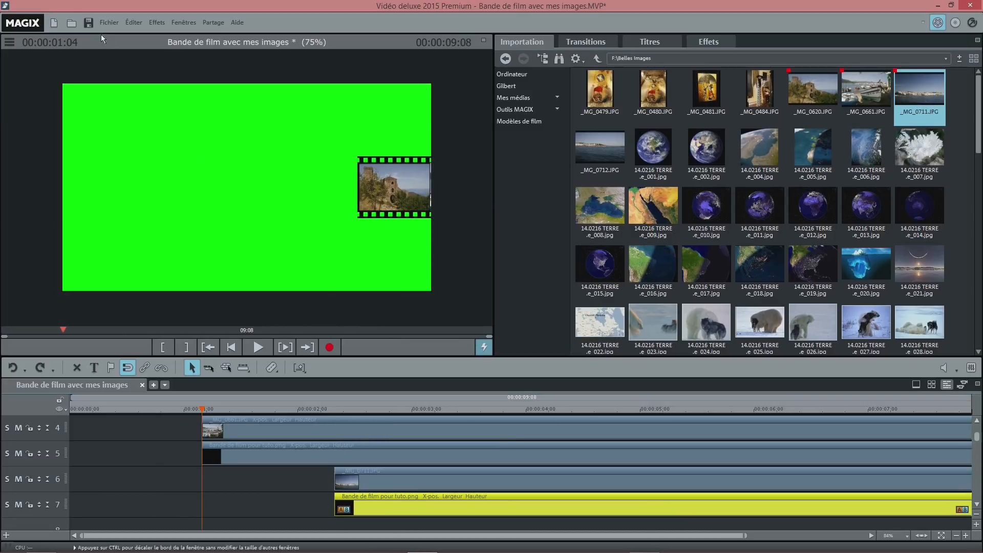
click(89, 22)
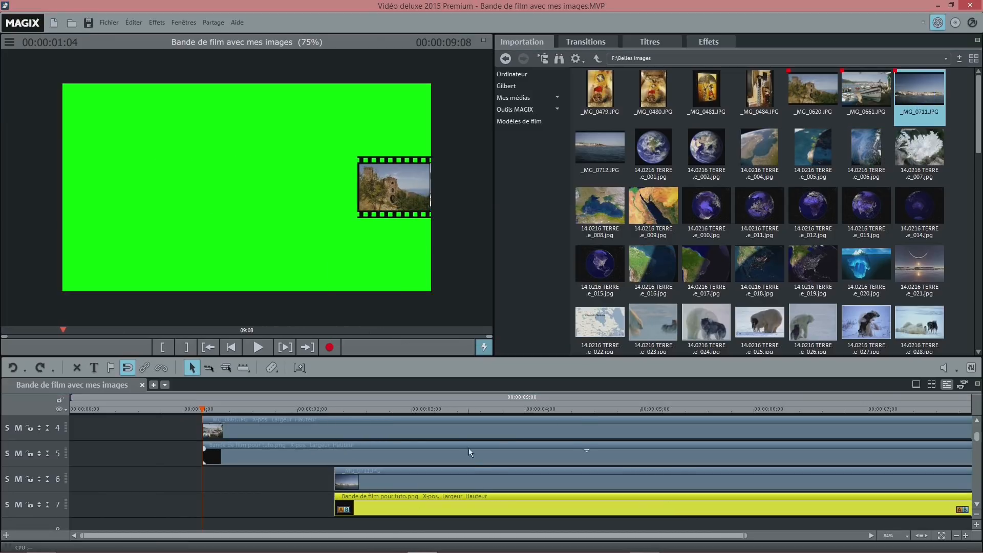
- Add the copied video effects to _MG_0711.JPG on track 6 and scrub to 00:00:03:14 to check the three frames
right_click(475, 479)
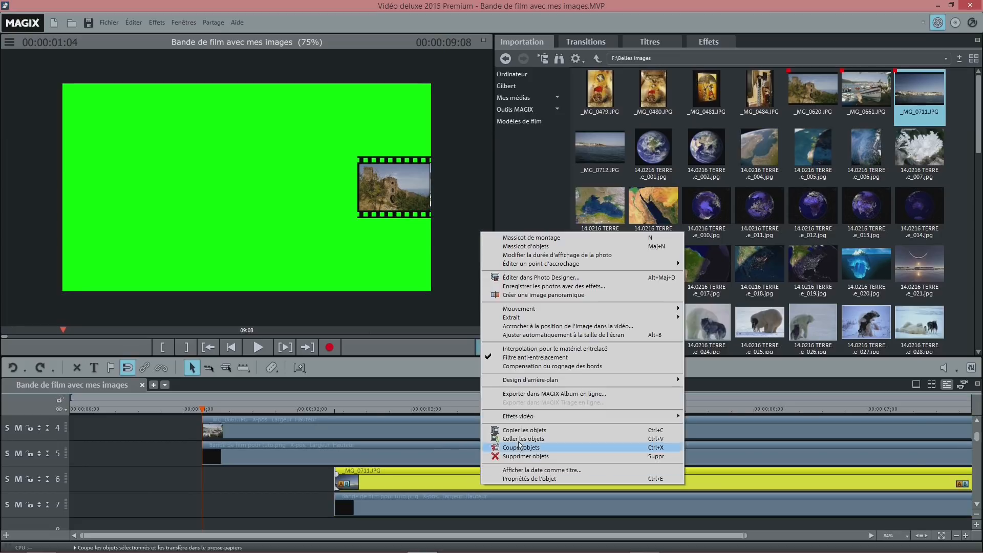
click(742, 449)
mouse_move(202, 406)
mouse_down()
mouse_move(539, 392)
mouse_move(476, 405)
mouse_up()
- Duplicate the film strip of track 7 onto track 9, starting at about 00:00:03:12, and look for the next photo
scroll(443, 460, down, 2)
click(443, 460)
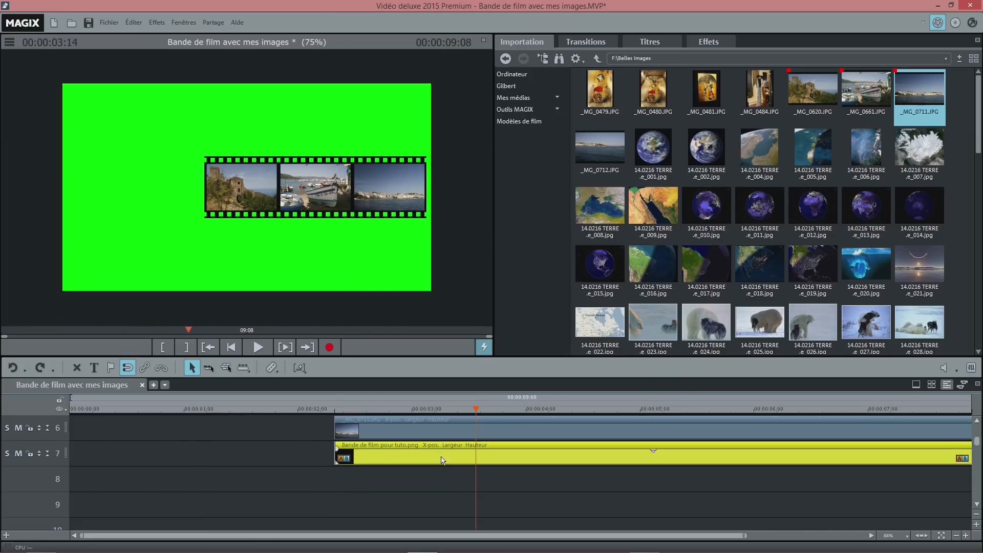
click(126, 22)
click(153, 94)
drag(543, 453, 531, 499)
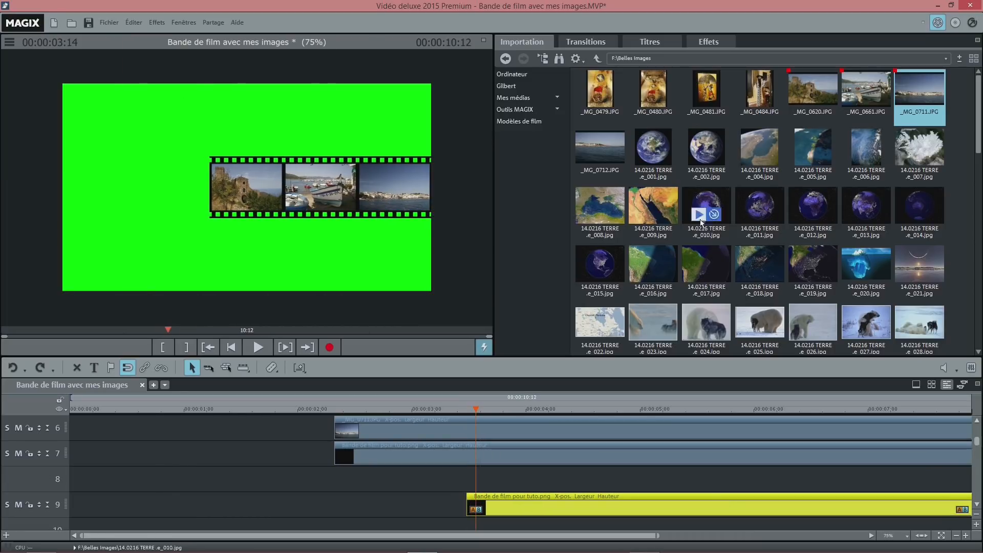
click(979, 353)
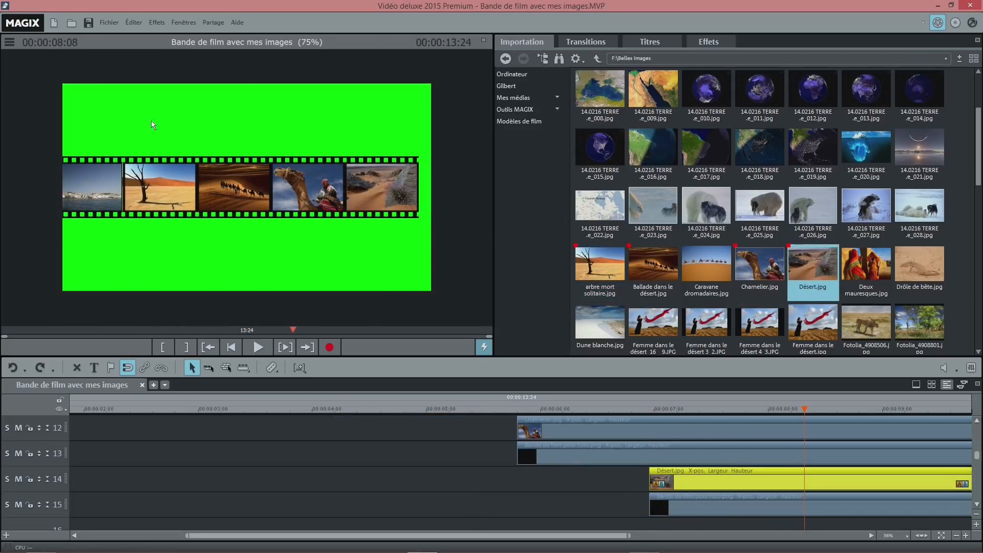
- Duplicate the film strip of track 15 onto track 17, starting at about 00:00:08:03 directly behind the previous frame
click(977, 506)
click(977, 506)
click(730, 454)
click(131, 22)
click(159, 90)
drag(858, 455, 839, 506)
- Place Deux mauresques.jpg on track 16 at the start of the new film strip and add the copied video effects to it
drag(866, 277, 821, 473)
click(605, 331)
right_click(818, 483)
mouse_move(819, 416)
click(667, 448)
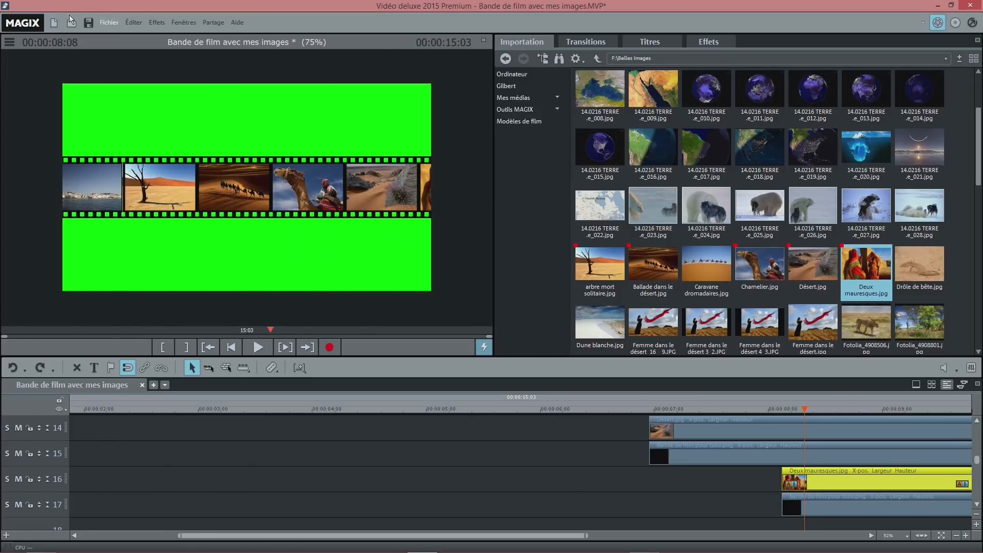
- Show all tracks over the whole project and extend green.jpg on track 1 to the end of the last film strip
click(977, 385)
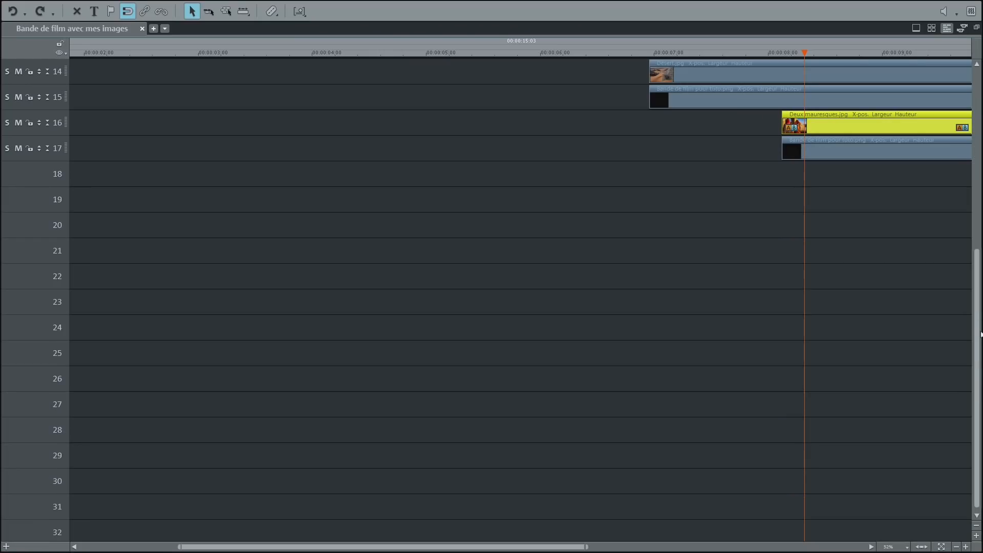
drag(980, 315, 970, 102)
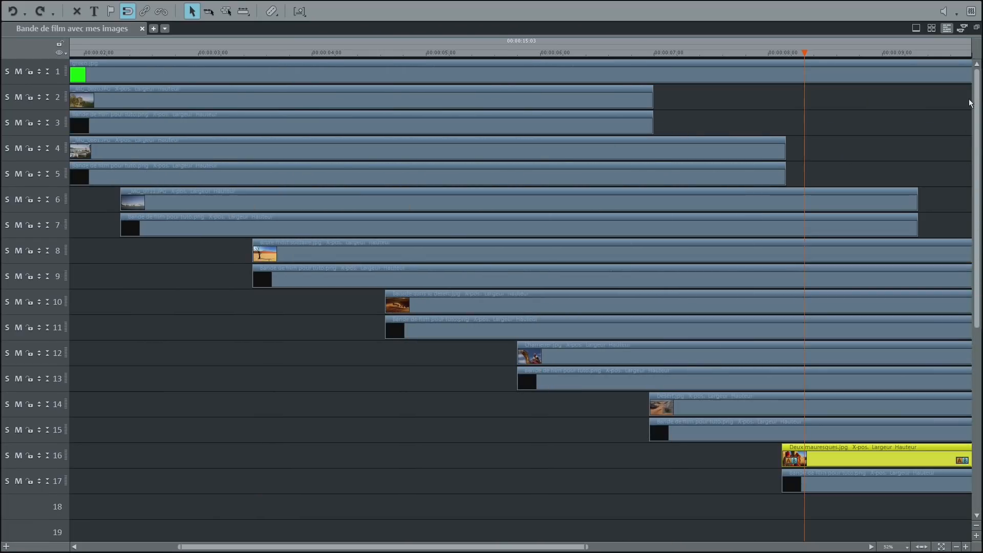
click(918, 548)
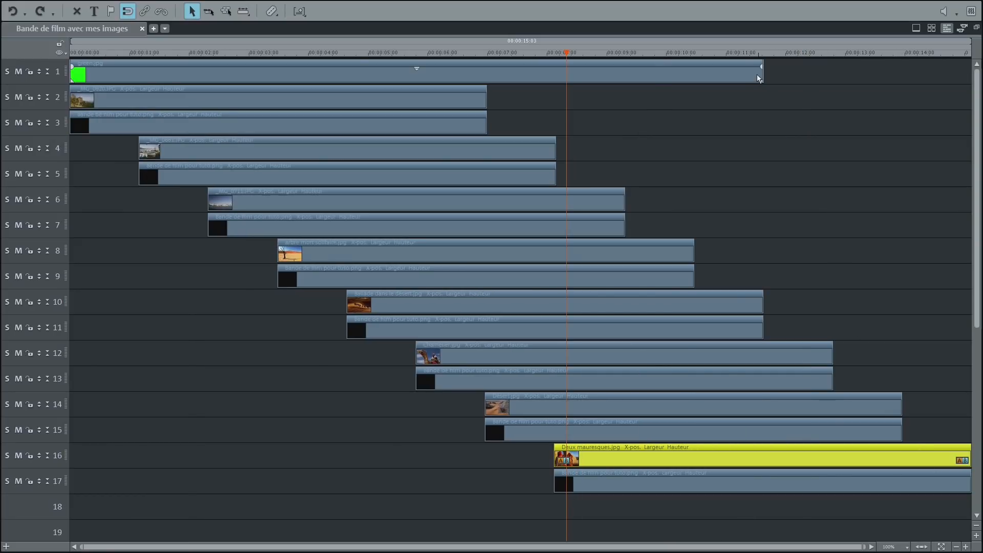
drag(758, 81, 969, 99)
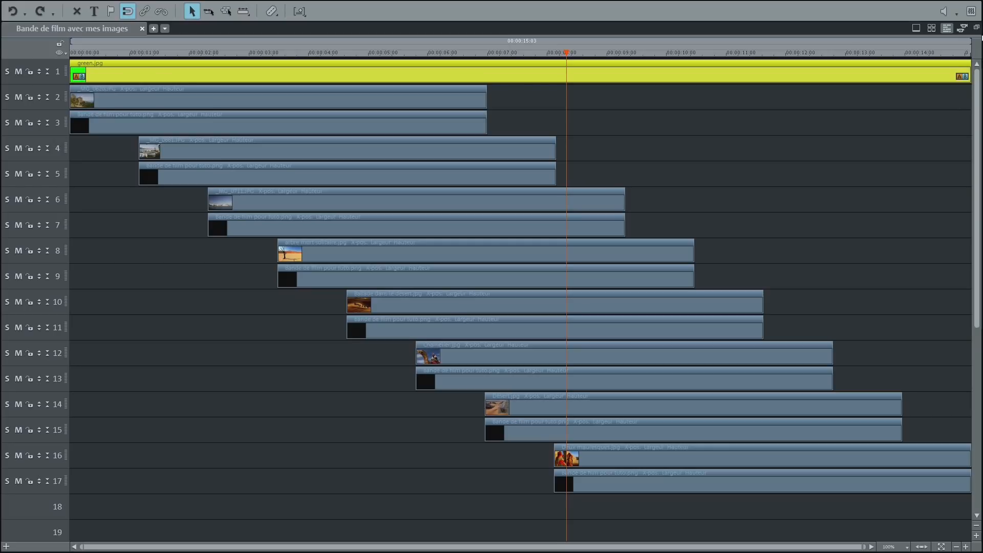
click(976, 31)
- Play the complete film strip animation from the start to check all frames
click(207, 408)
key(Home)
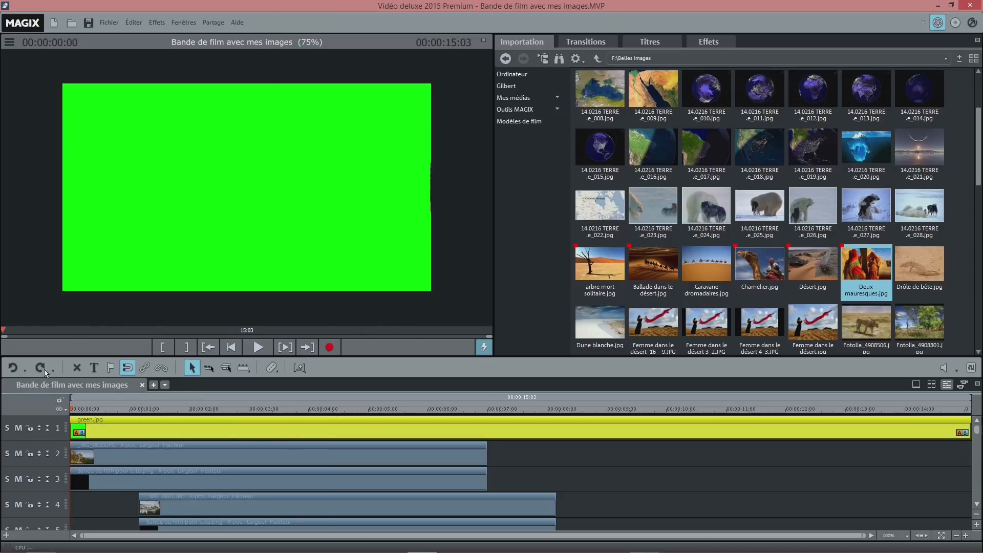
click(258, 348)
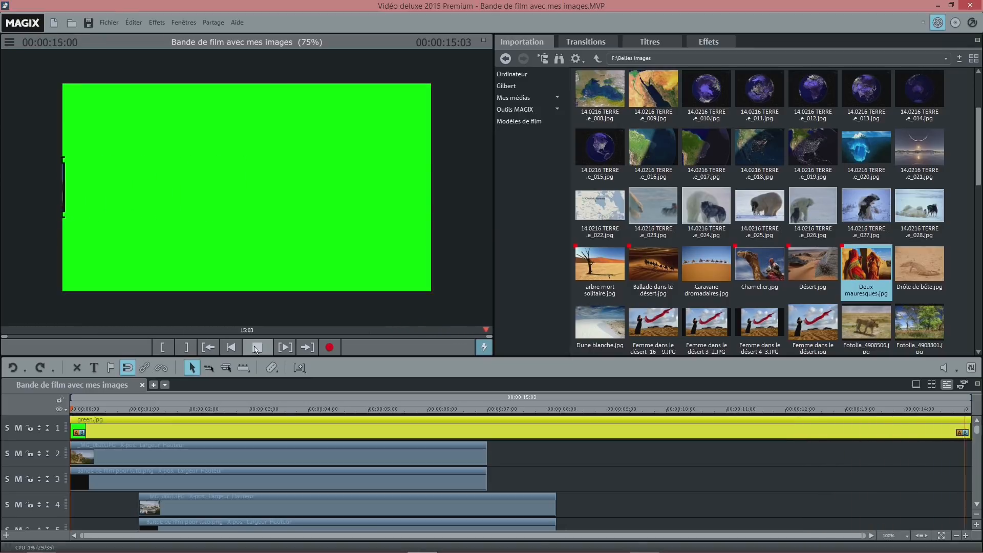
- Export the film as MPEG-4 with the AVCHD 1920 x 1080i 25 PAL transport stream preset to Bande de film avec mes images.m2ts
click(109, 23)
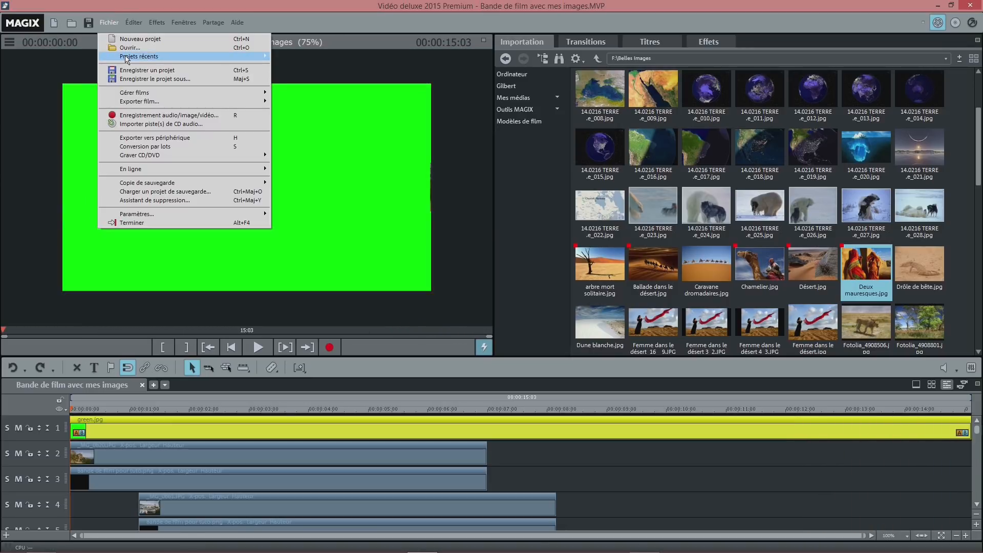
mouse_move(163, 159)
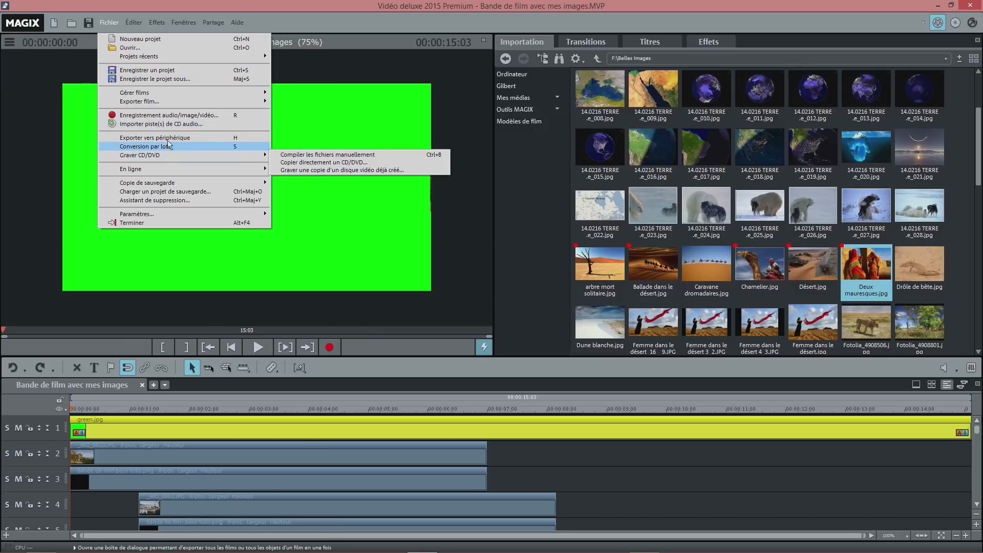
mouse_move(174, 103)
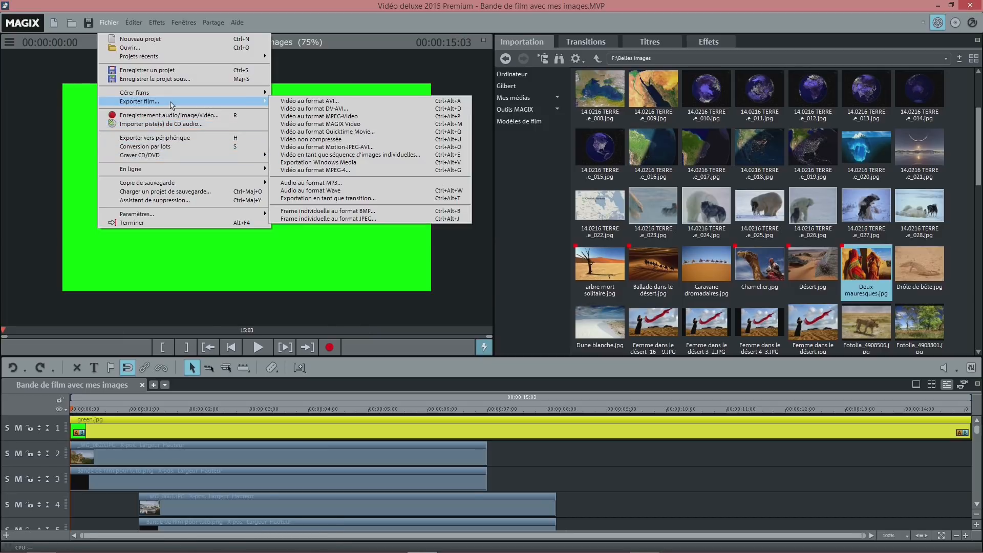
click(372, 171)
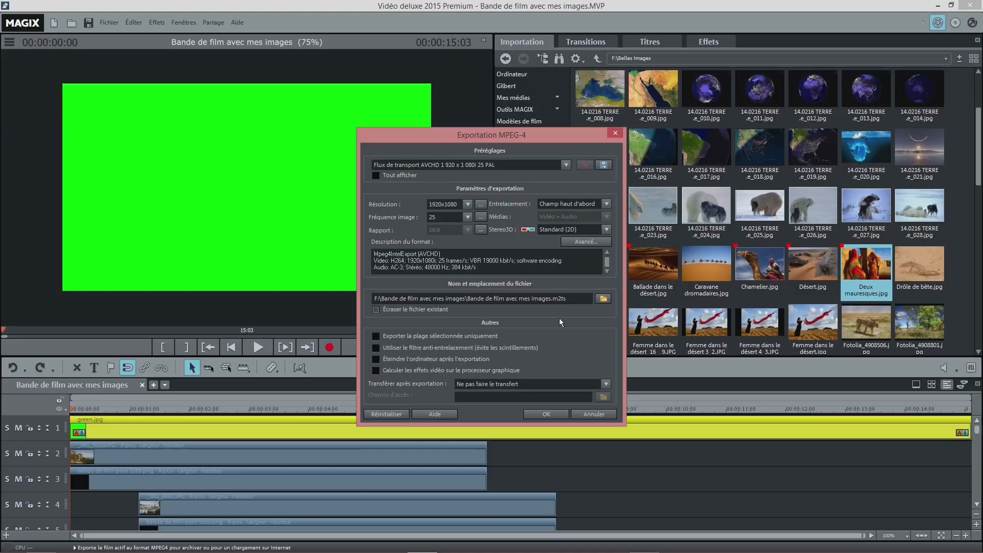
click(549, 414)
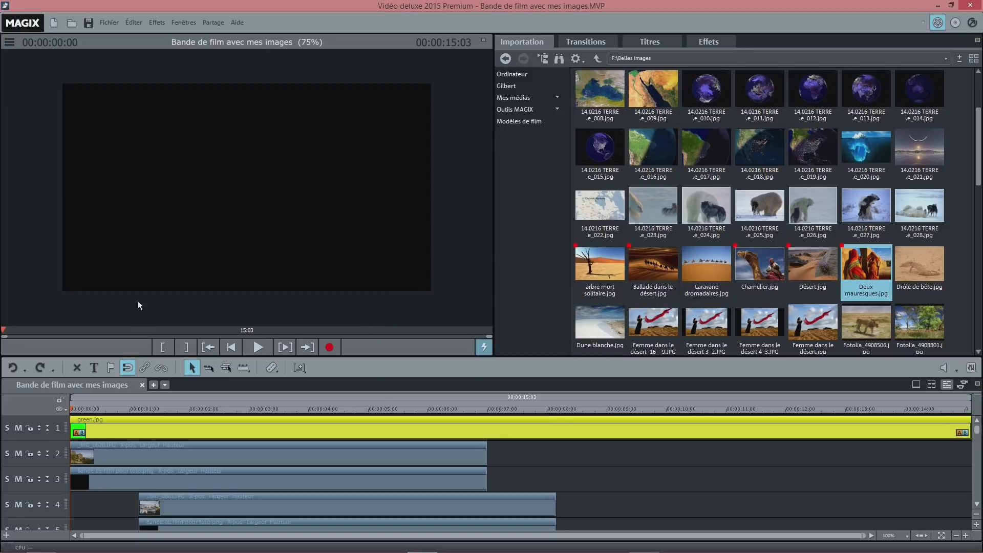
- Create a new film in the project and place the exported Bande de film avec mes images.m2ts at the start of track 1
click(153, 385)
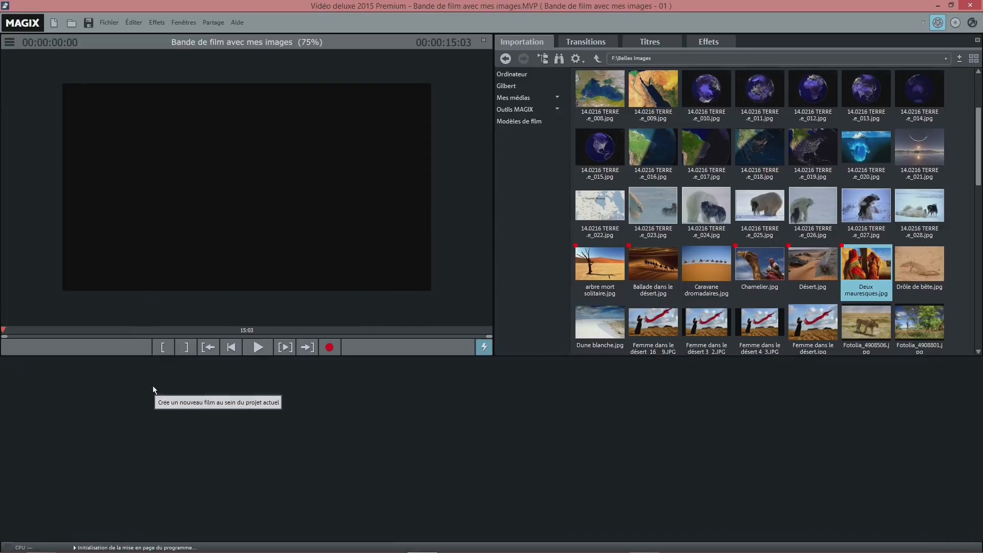
click(536, 43)
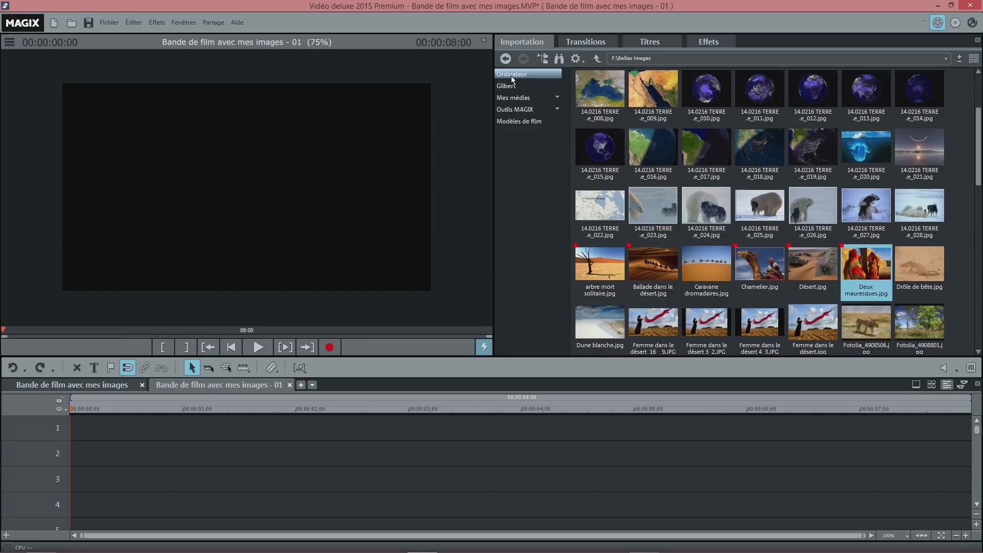
click(512, 76)
click(593, 109)
double_click(593, 111)
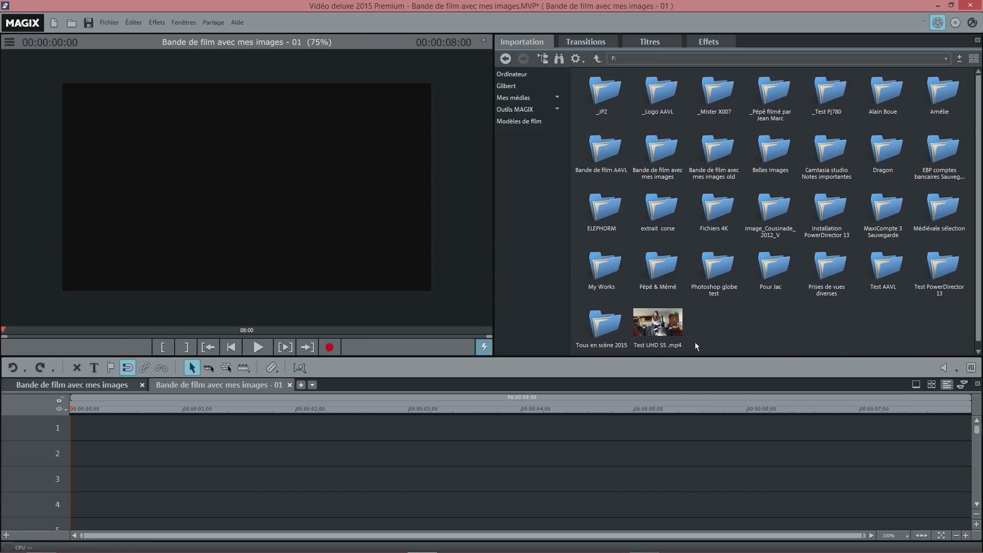
double_click(653, 149)
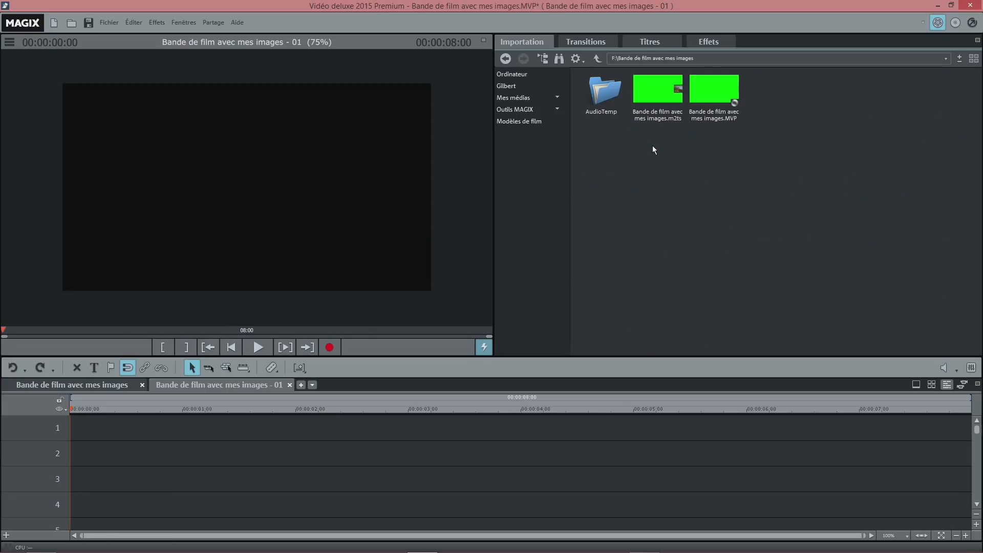
drag(653, 87, 106, 433)
- Set the preview zoom to 100% and play the exported film strip video from the start
click(9, 42)
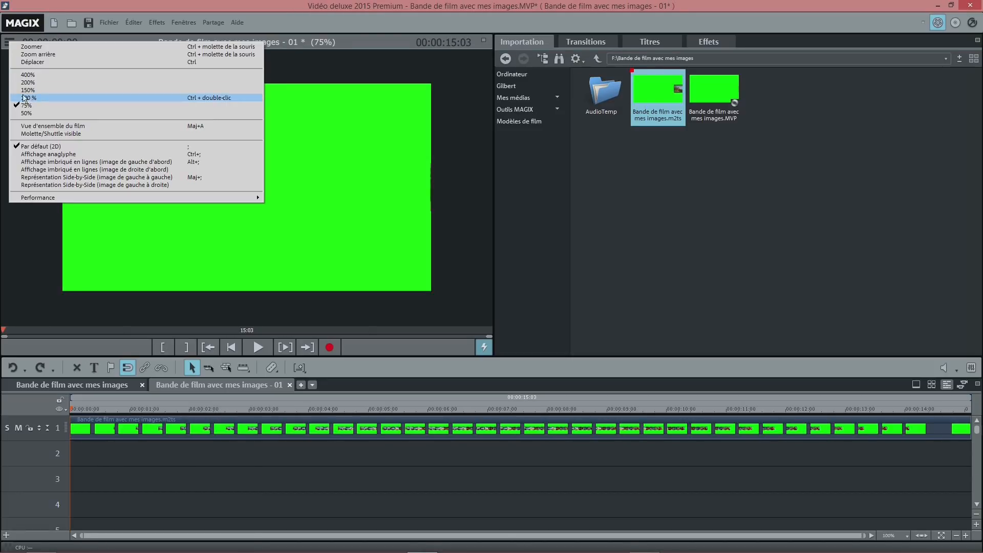
click(27, 99)
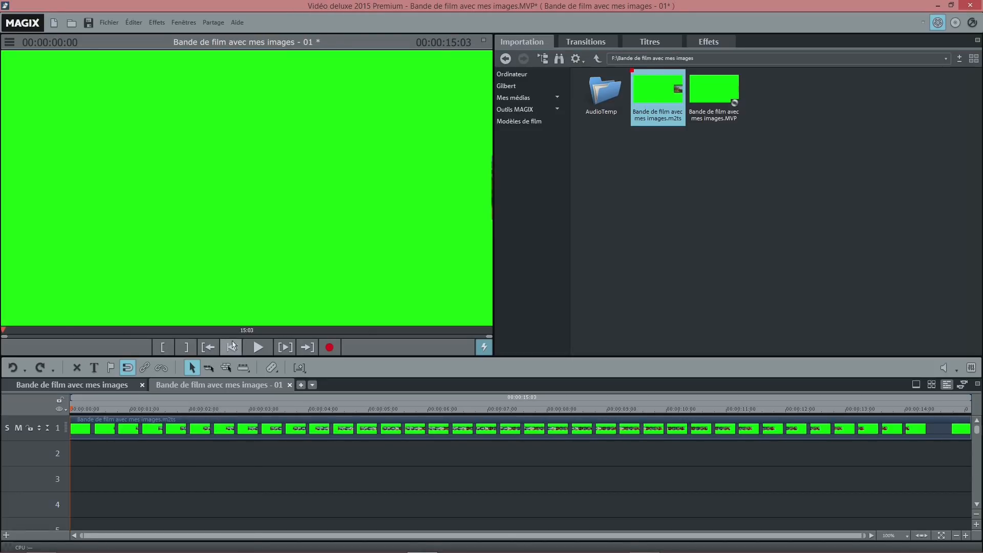
click(259, 347)
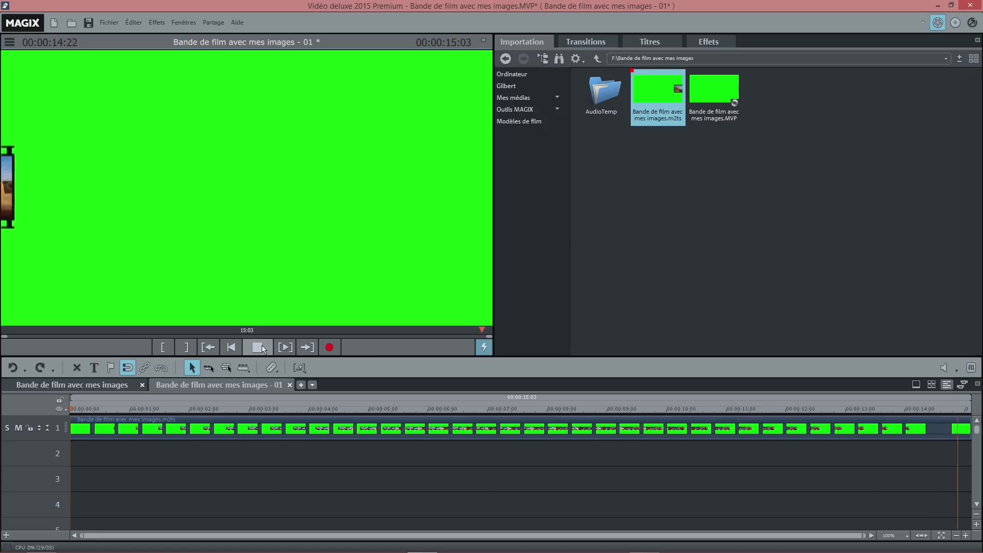
- Key out the green background of the film strip clip on track 1 using the Chrominance effect with the Vert mask colour
click(709, 42)
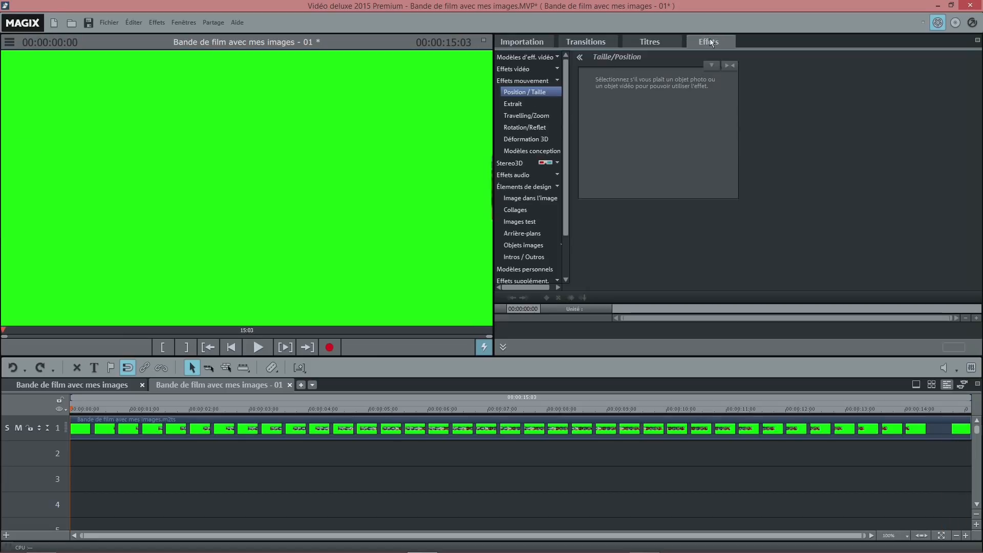
click(527, 68)
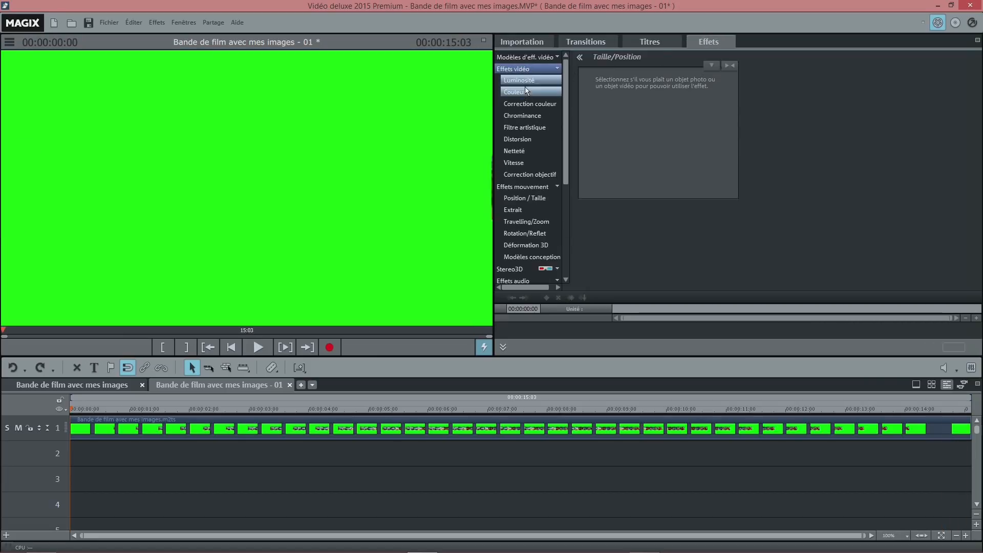
click(533, 115)
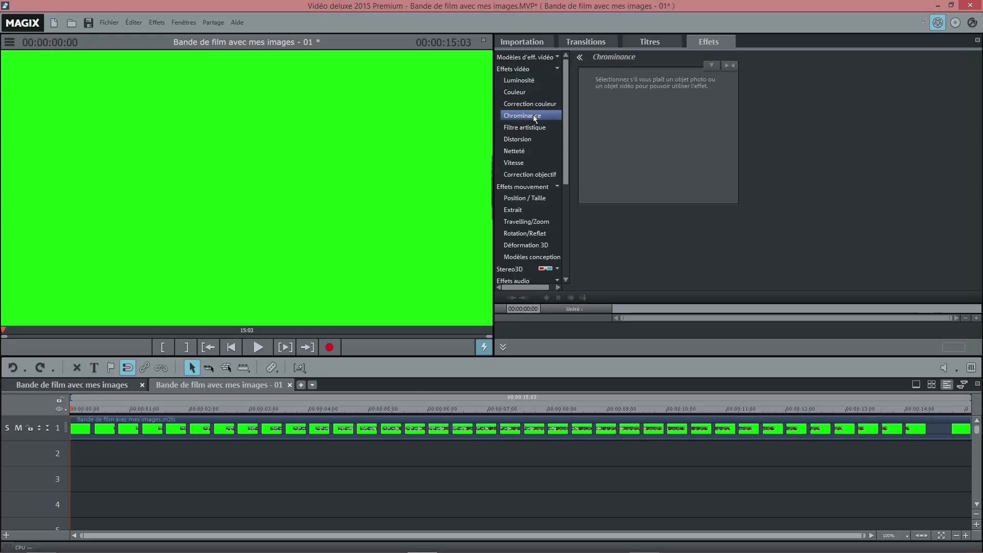
click(393, 428)
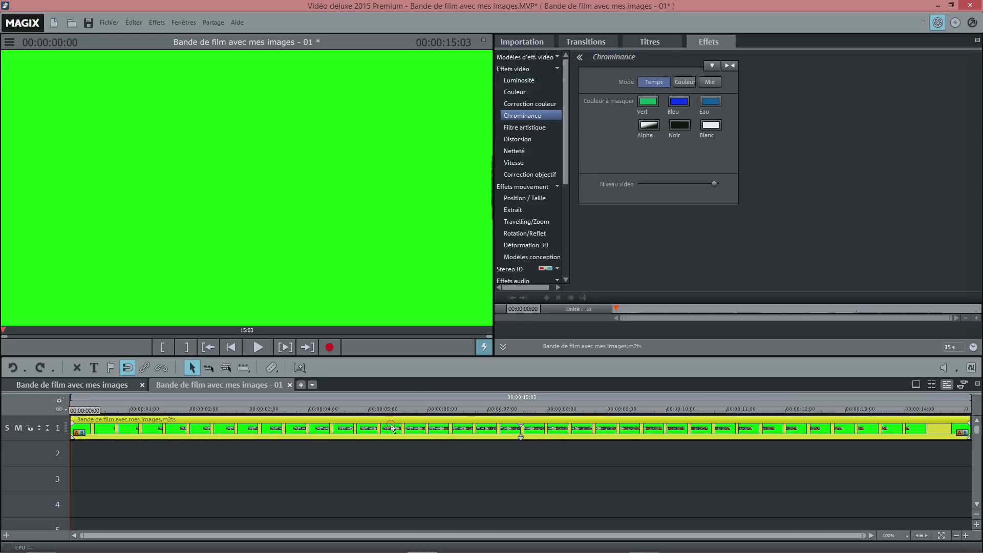
click(647, 100)
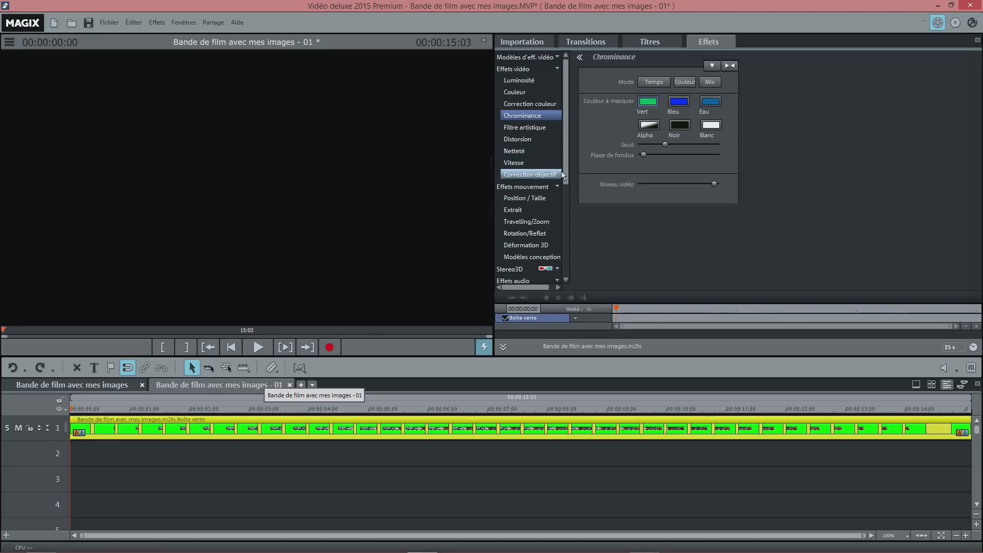
- Apply the Lumière chaude design background as a background effect behind the film strip, importing it without copying, and play the film
drag(567, 172, 558, 234)
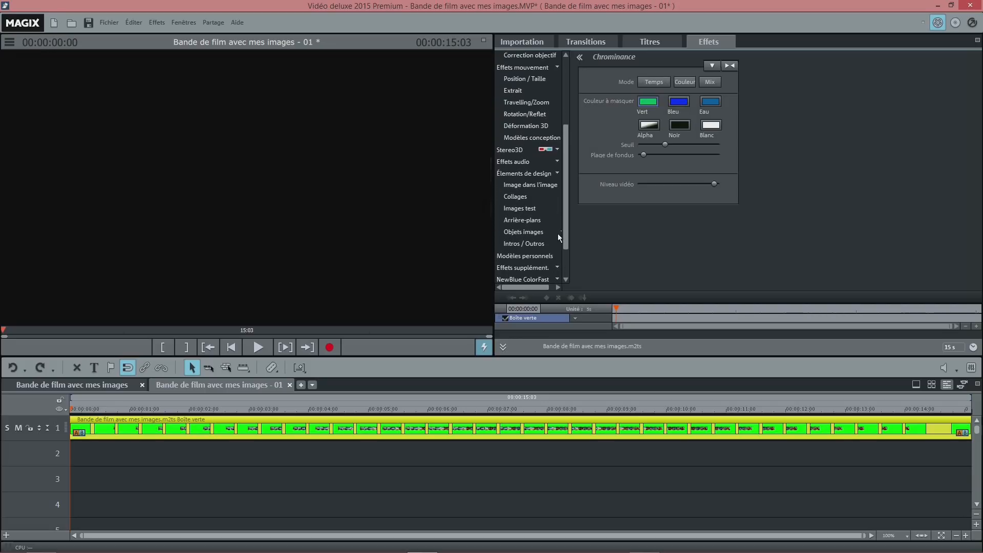
click(526, 223)
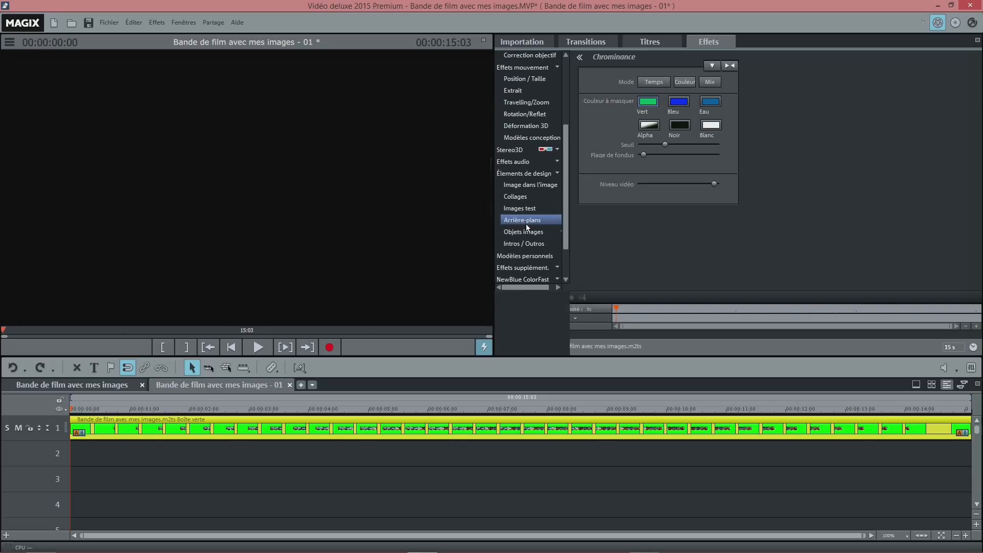
mouse_move(630, 201)
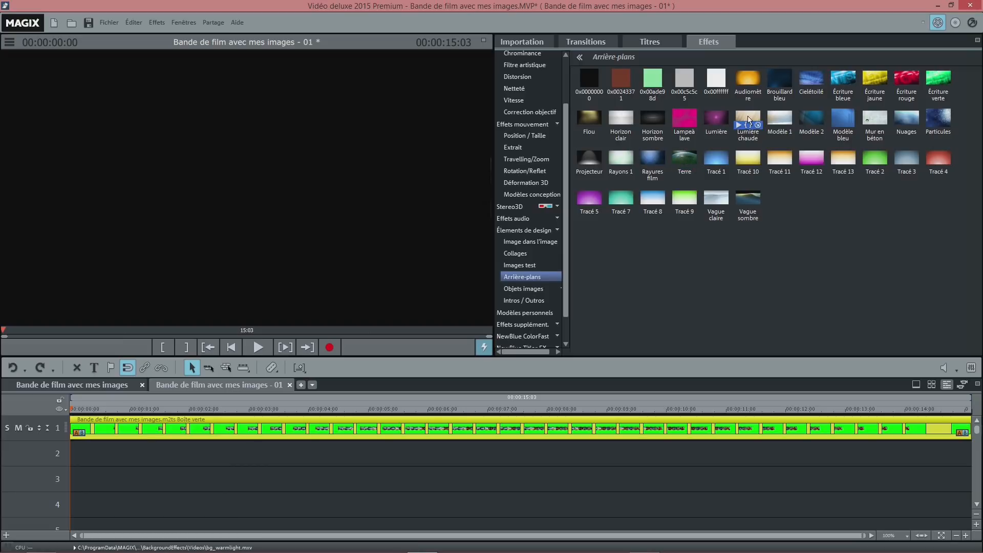
click(739, 125)
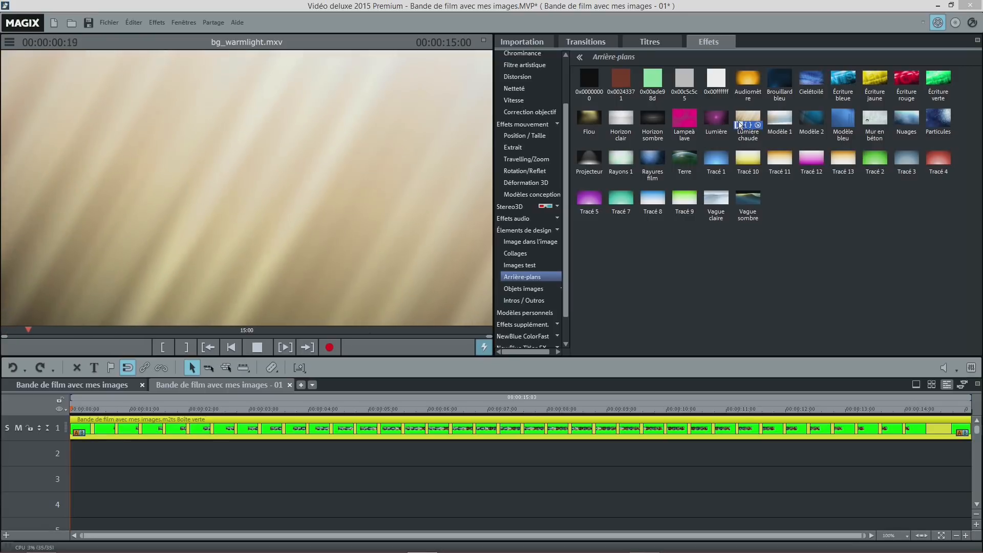
drag(745, 120, 139, 424)
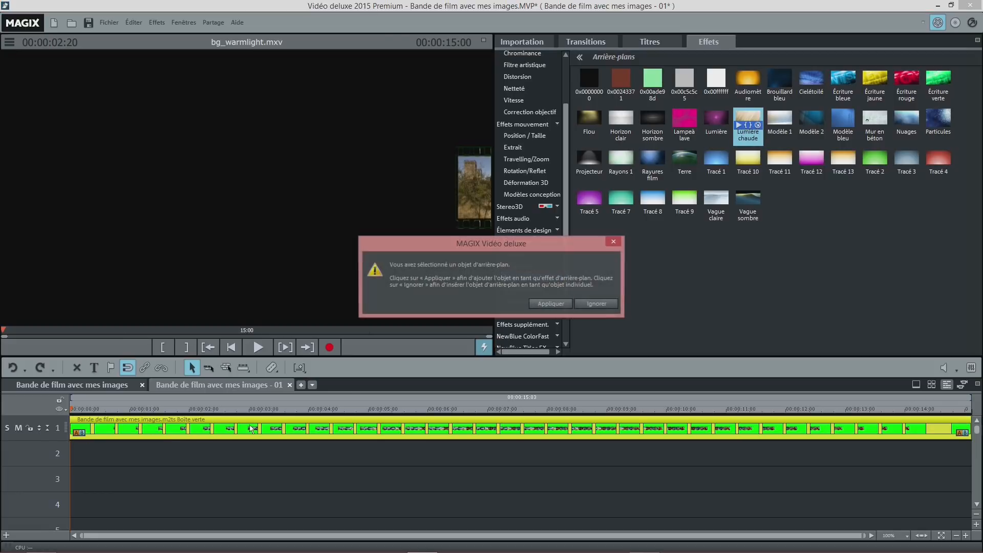
click(558, 306)
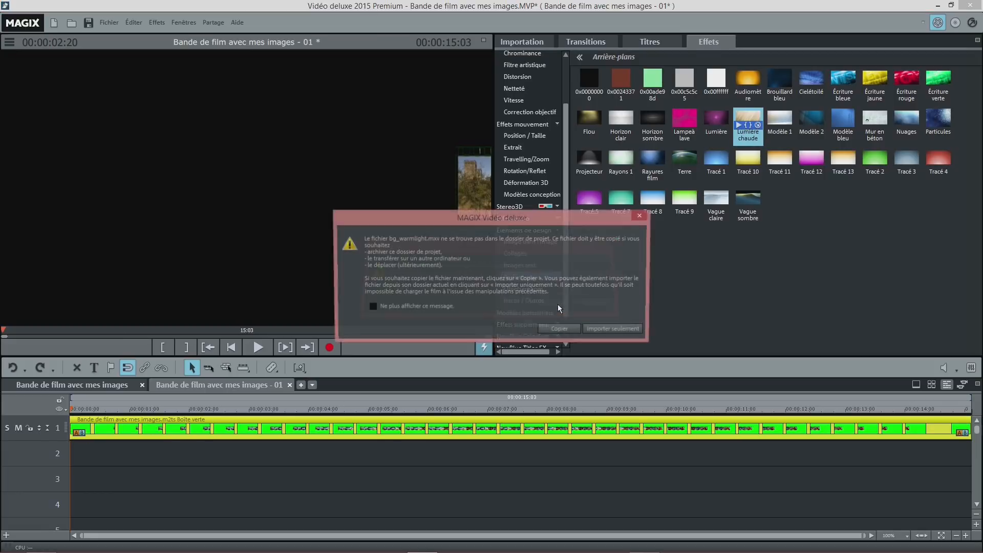
click(599, 331)
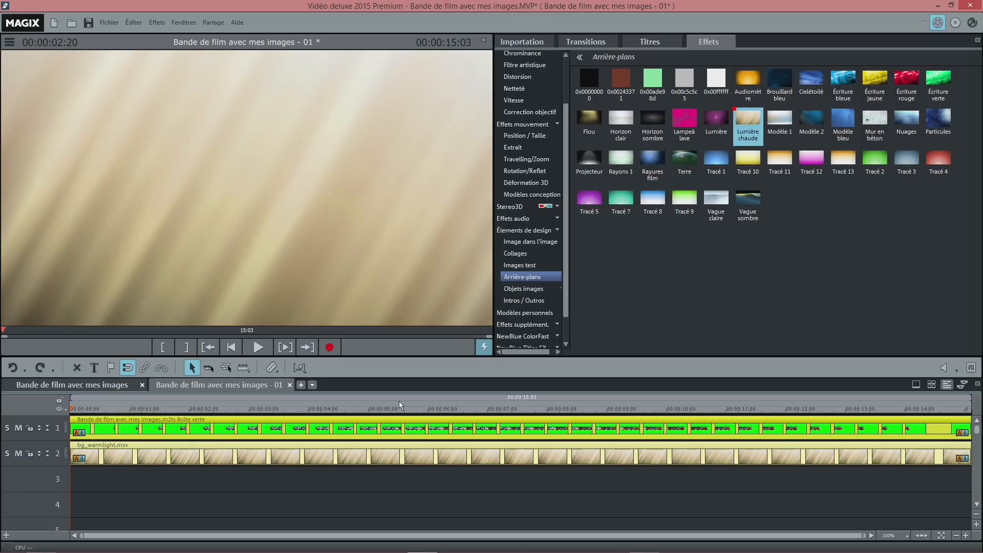
click(262, 346)
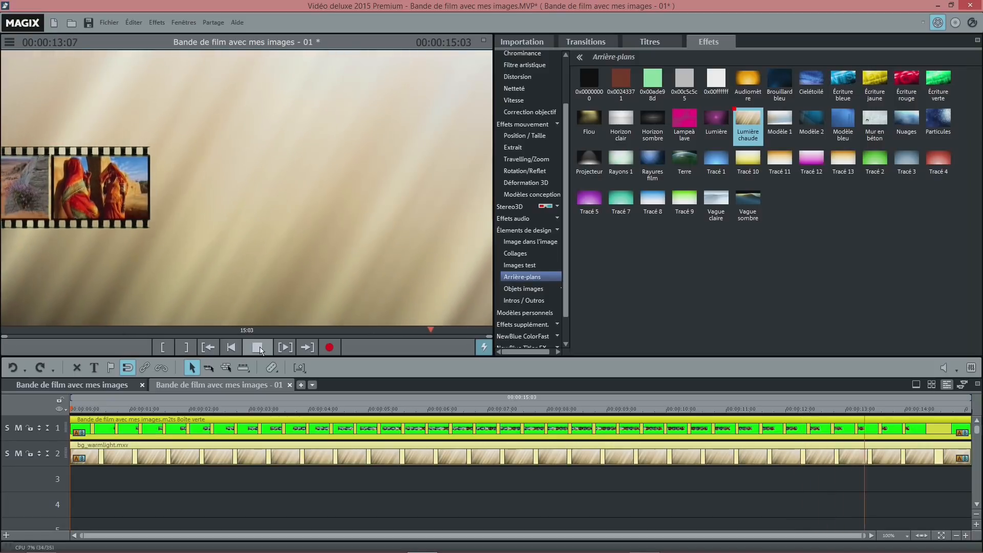
click(260, 352)
- Set the film strip clip's Oeil de poisson distortion to 20 and play the film from the start
click(309, 410)
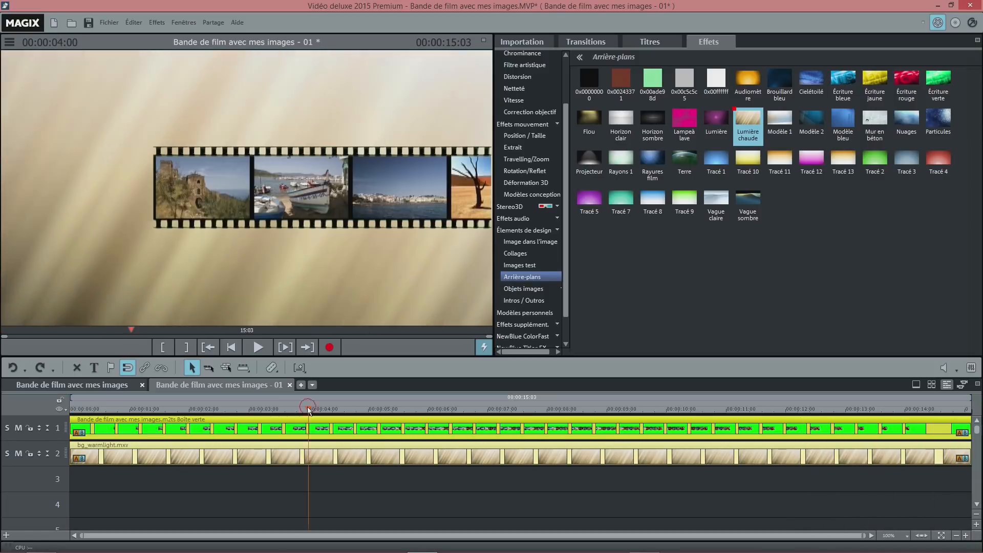
drag(309, 408, 320, 404)
click(528, 79)
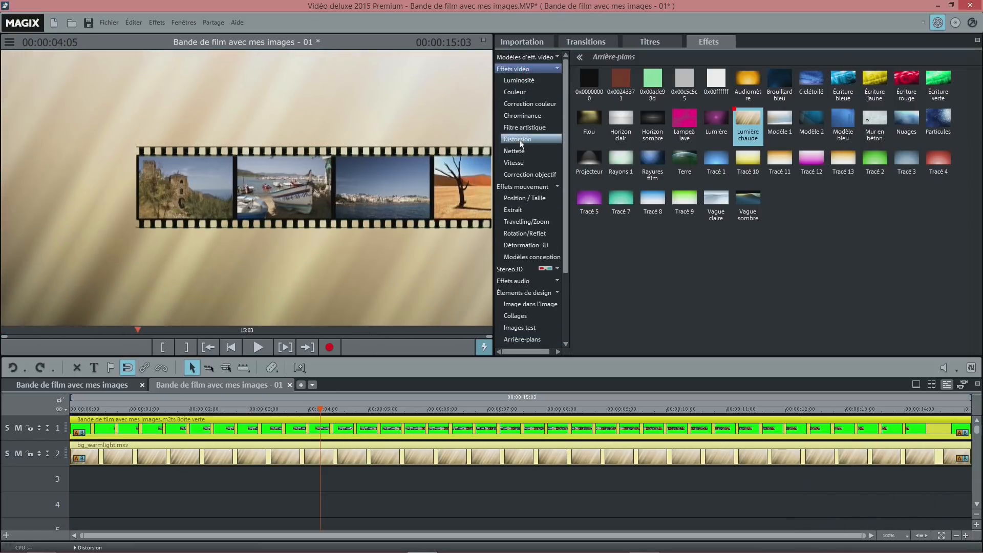
drag(636, 114, 651, 115)
drag(320, 408, 67, 402)
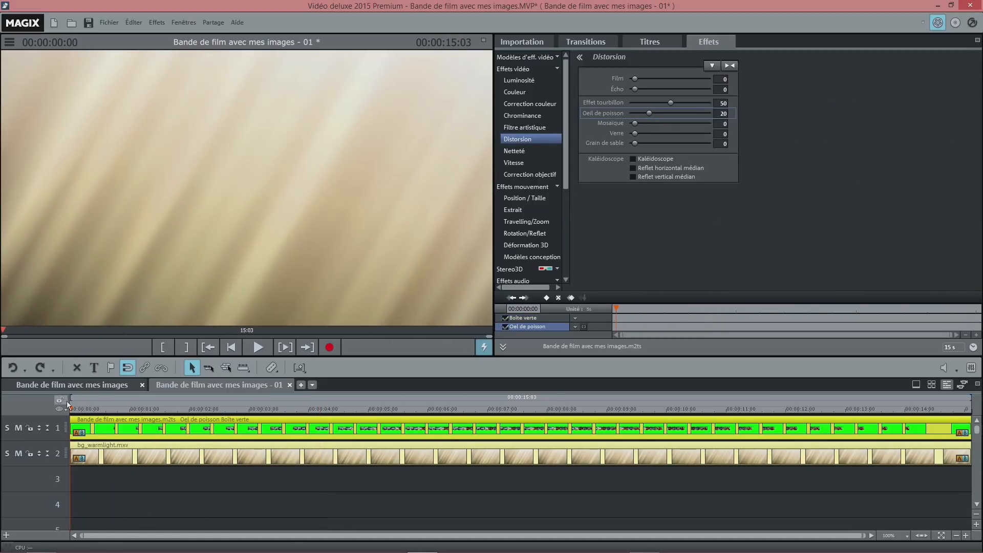
click(258, 352)
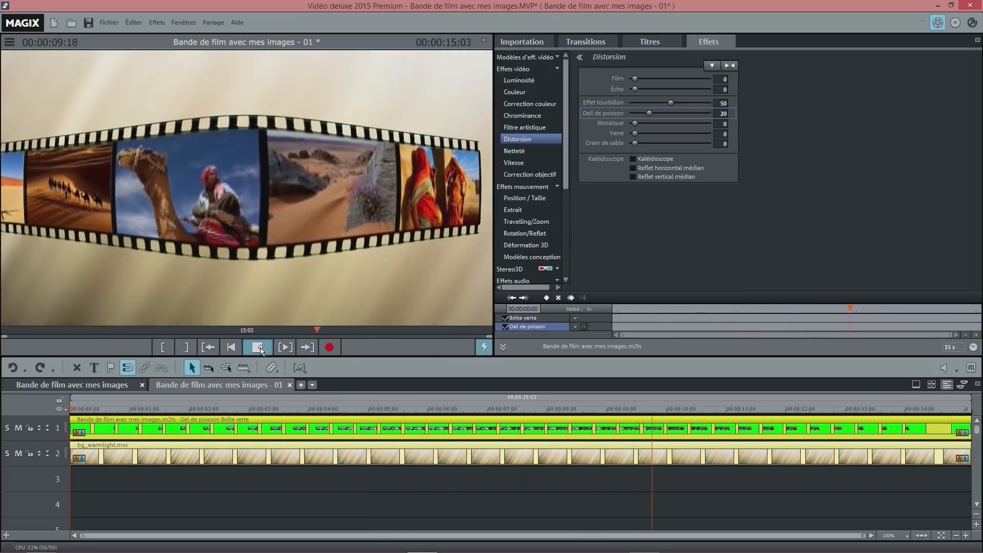
click(260, 348)
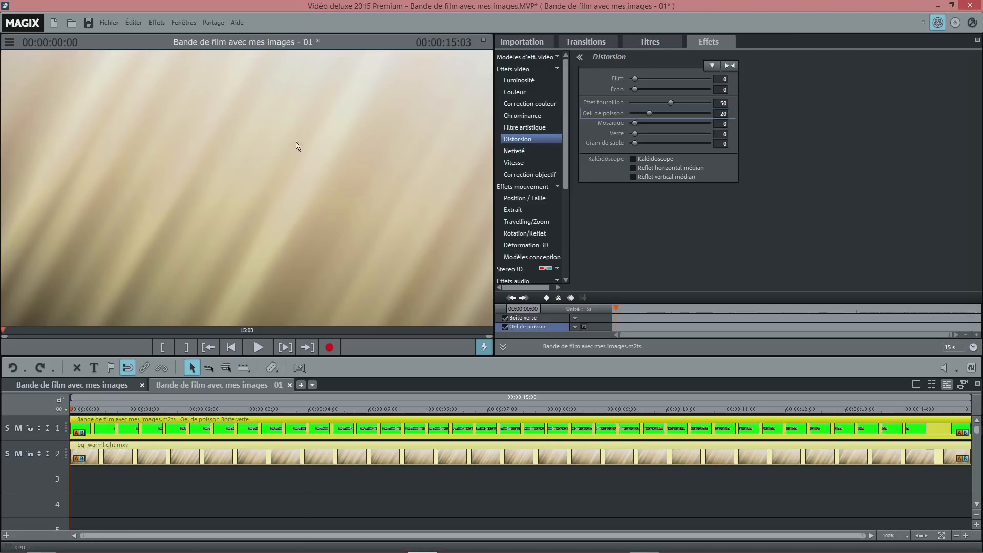
- Set the preview zoom to 50% and rotate the film strip clip in its plane by -35° with Rotation/Reflet
click(9, 43)
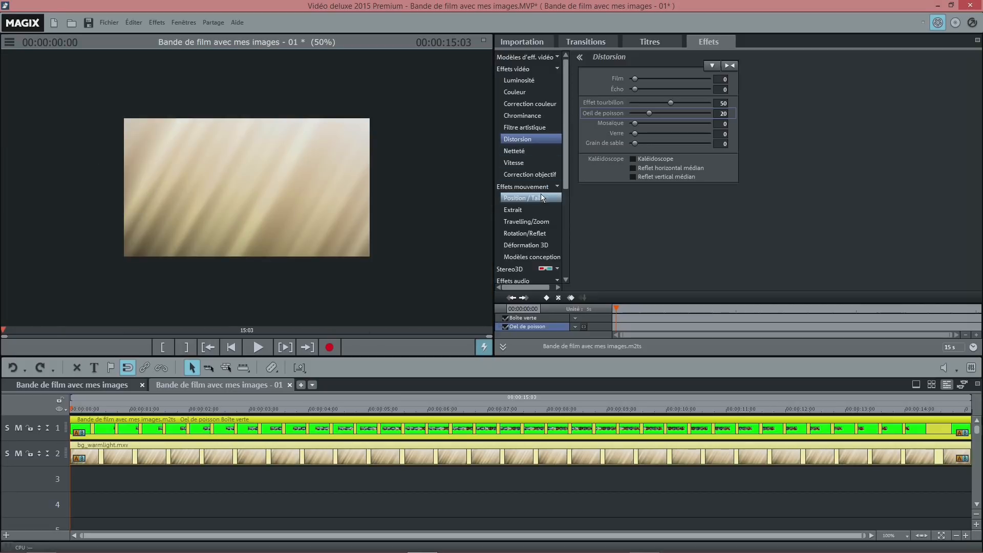
click(532, 235)
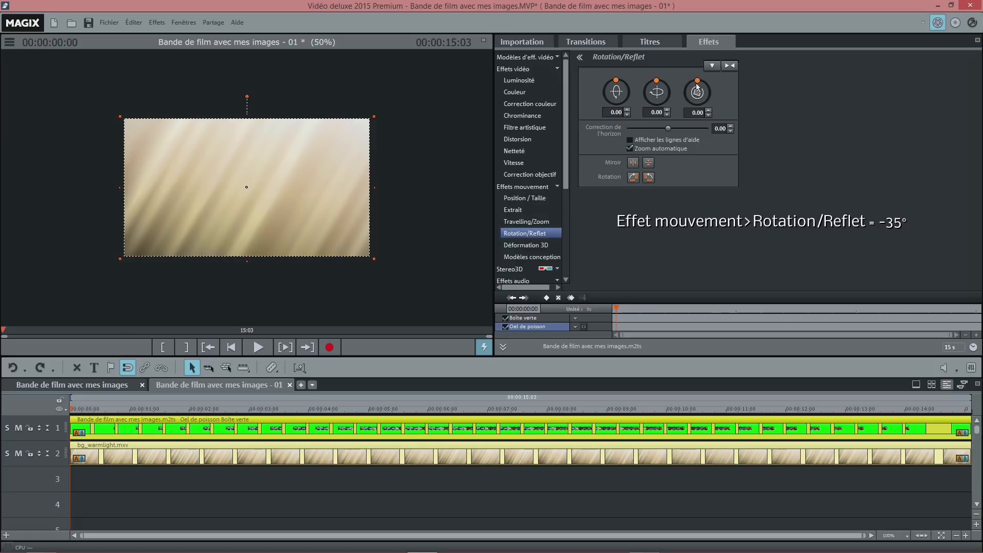
drag(697, 85, 688, 78)
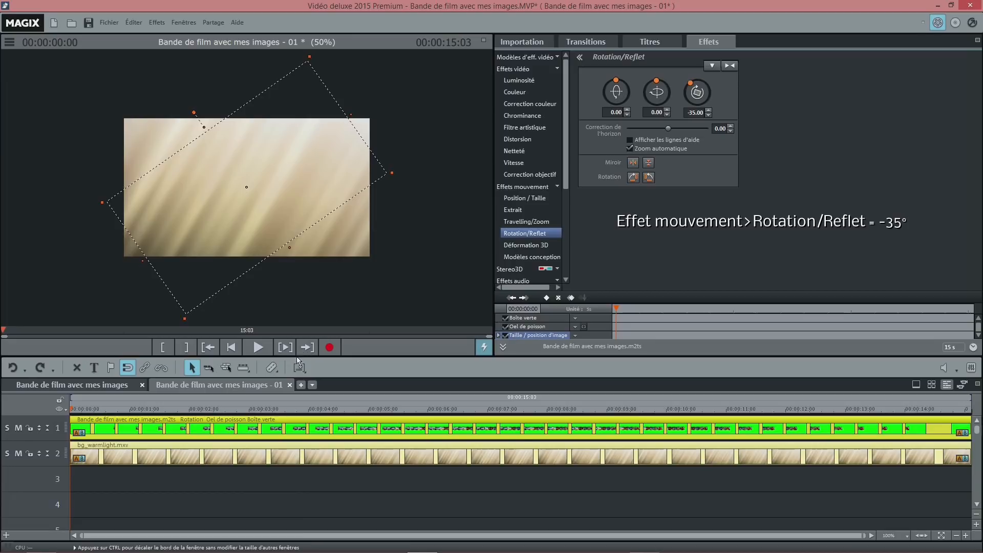
- Play the rotated film strip over the background from near the start of the film
mouse_move(71, 409)
mouse_down()
mouse_move(133, 411)
mouse_move(90, 411)
mouse_up()
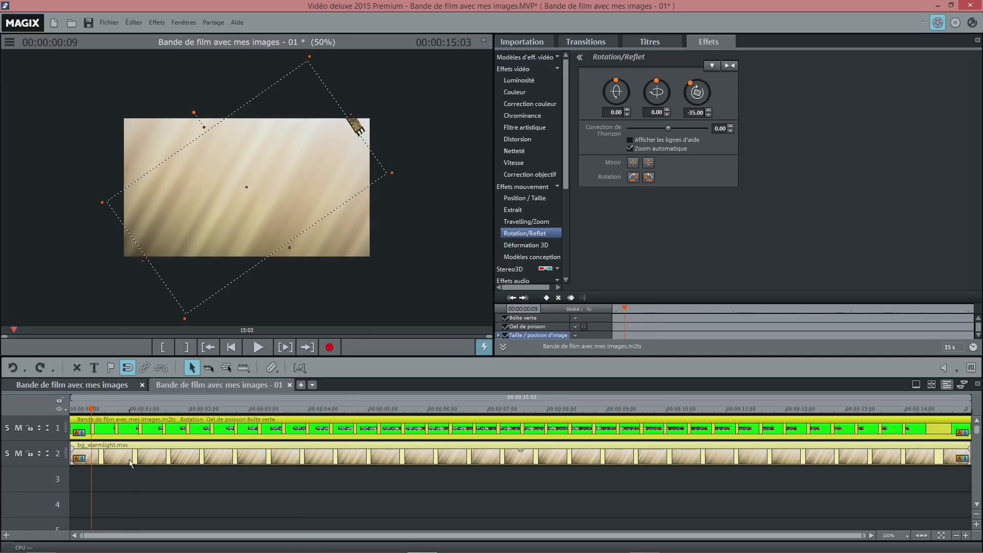
click(163, 490)
key(space)
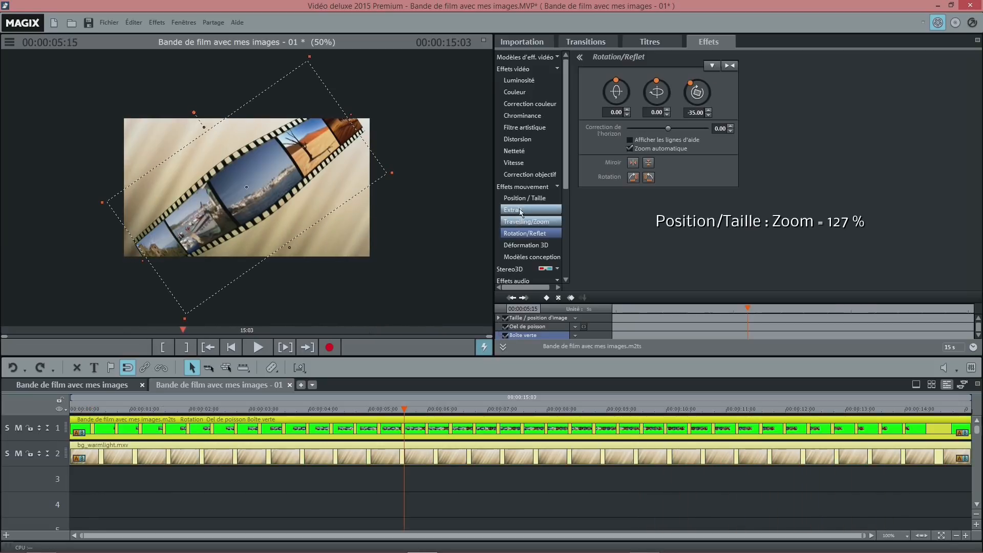
- Enlarge the rotated film strip clip to a zoom of 127% with the Position / Taille effect
click(543, 197)
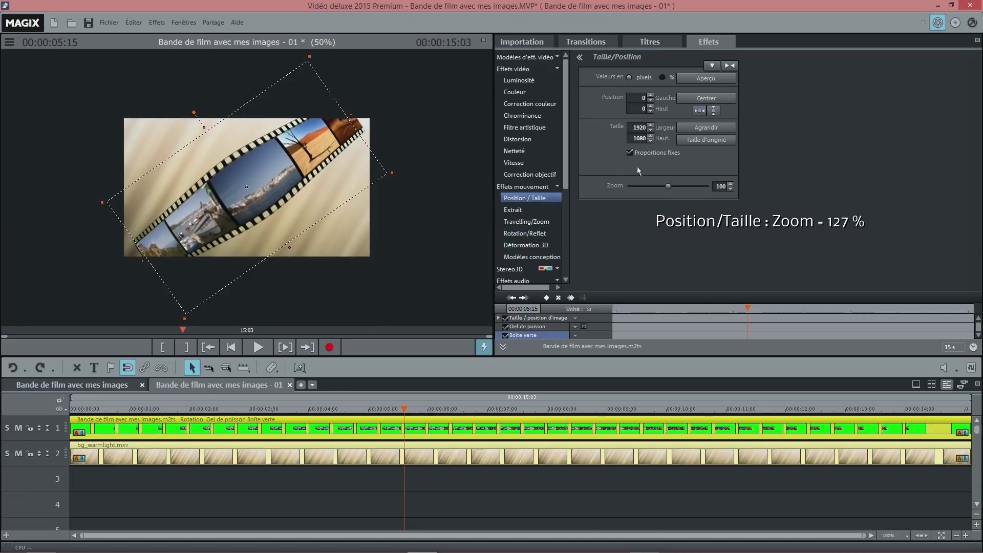
click(731, 184)
click(731, 184)
click(731, 184)
click(731, 184)
click(730, 184)
click(730, 183)
click(731, 183)
click(731, 184)
click(731, 184)
click(731, 184)
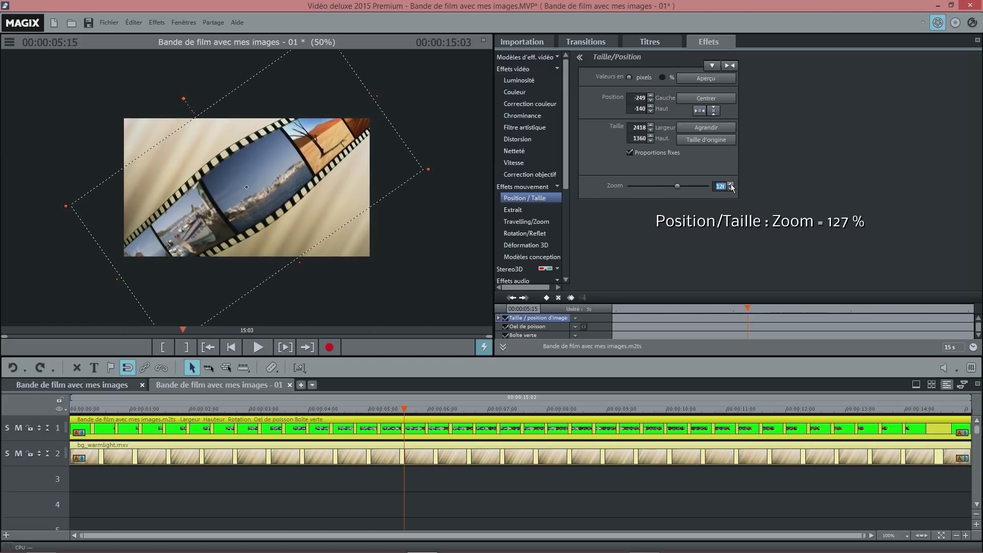
click(731, 184)
- Lower the film strip clip's Niveau vidéo in the Chrominance effect to slightly more than half to make it semi-transparent
click(531, 115)
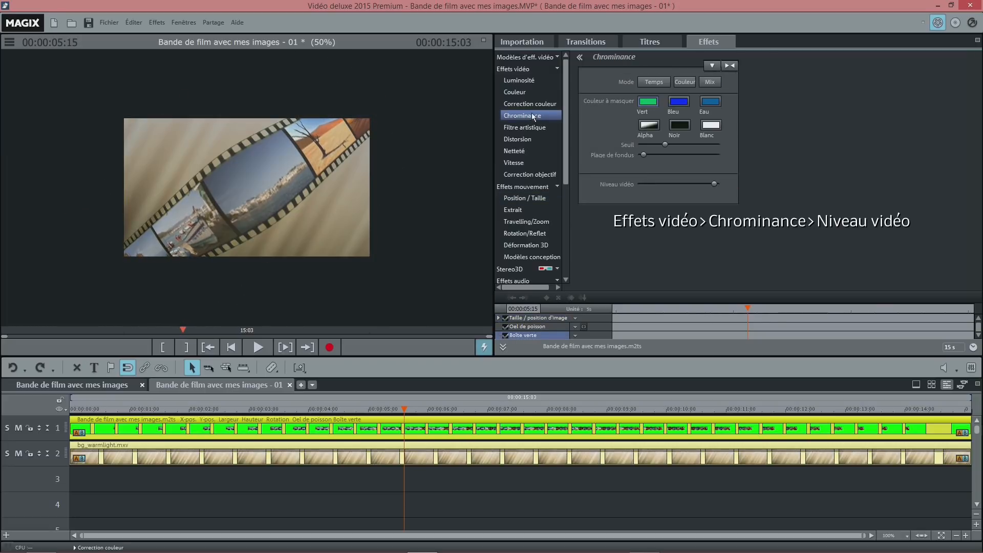
drag(714, 184, 675, 199)
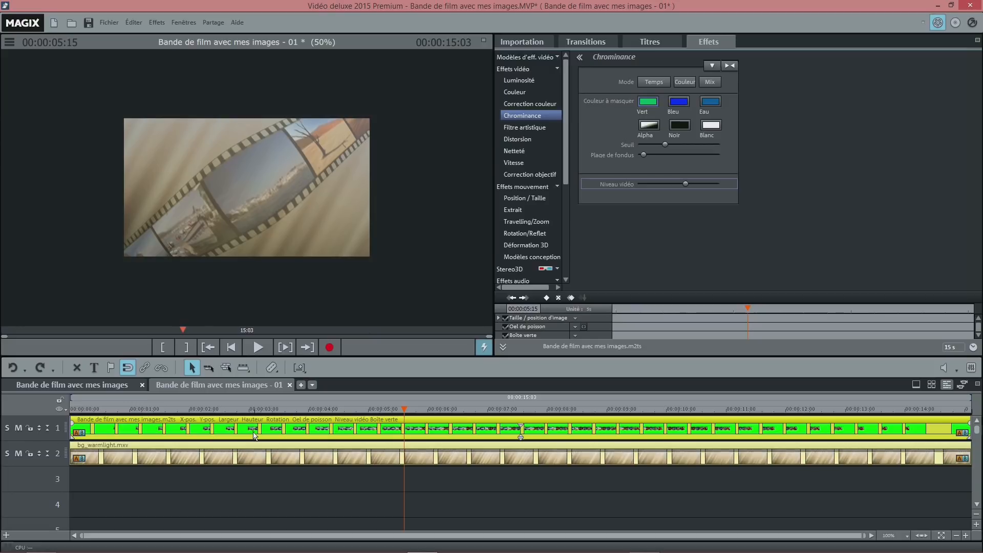
- Move the film strip and background clips down to tracks 2 and 3, and place a duplicate of the strip at the start of track 1
drag(254, 436, 256, 456)
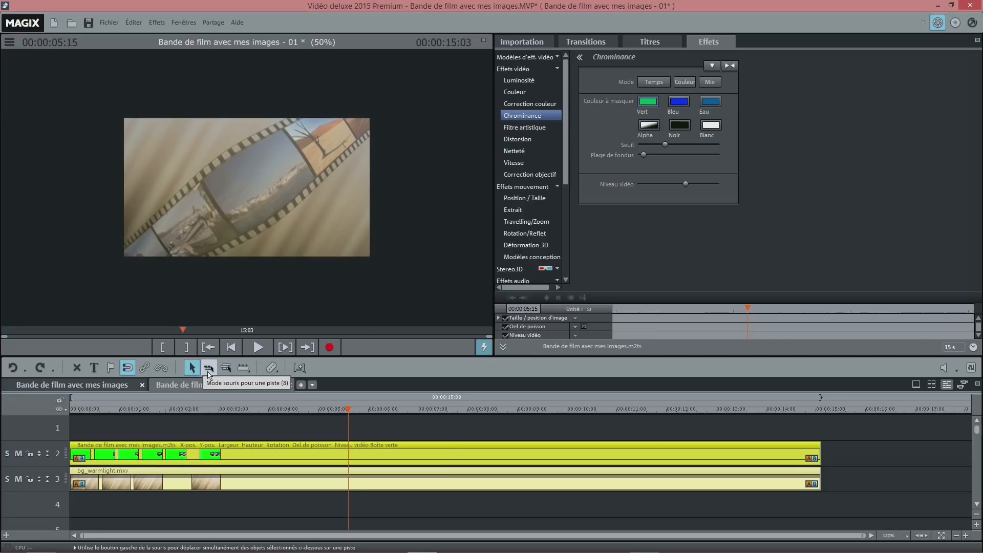
click(167, 371)
click(212, 461)
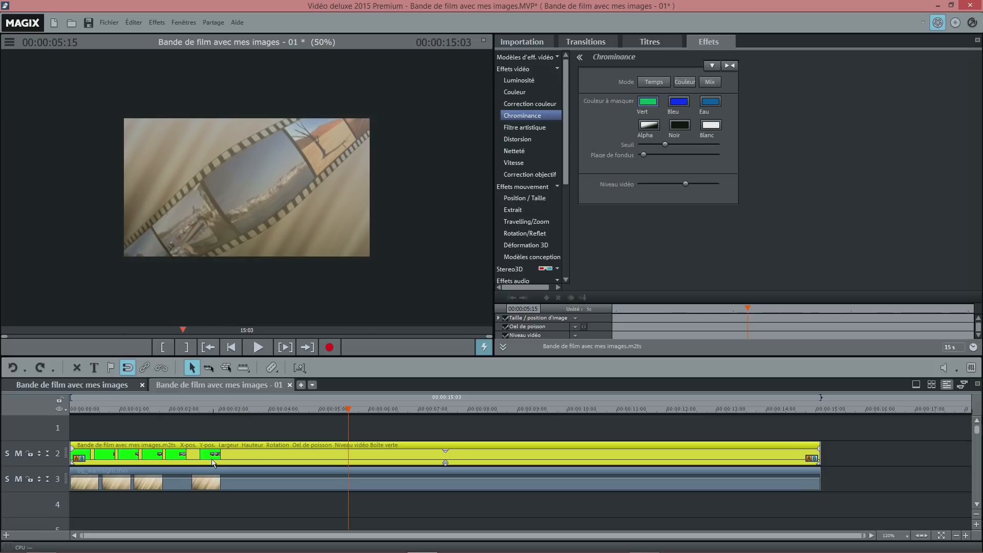
click(134, 23)
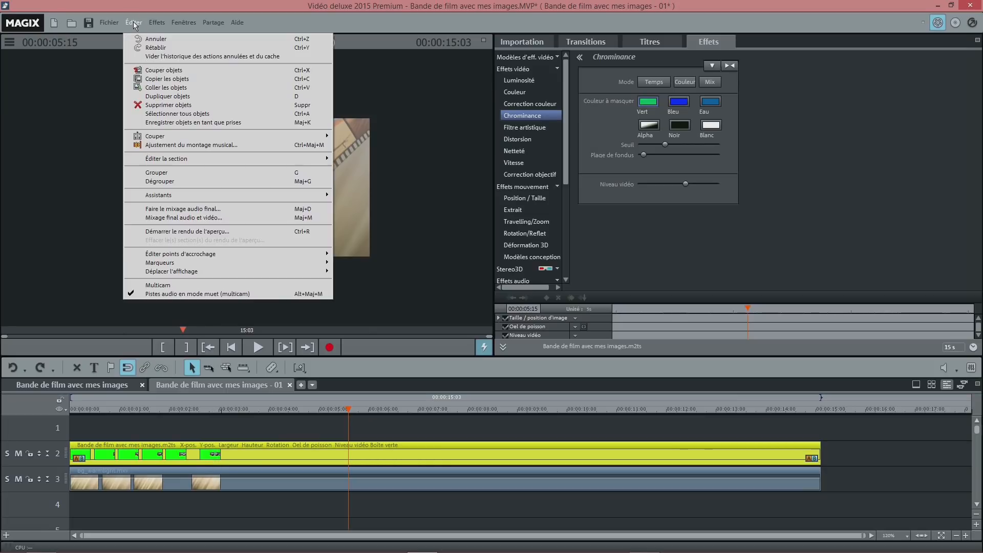
click(187, 98)
drag(330, 461, 174, 423)
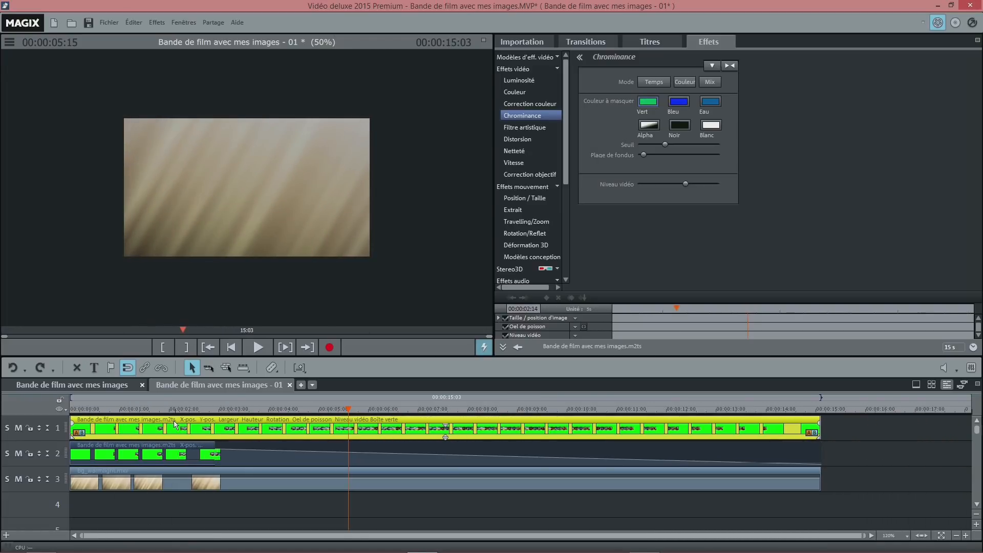
- Mirror the duplicated film strip on track 1 horizontally and play the film with the two crossing strips from near the start
click(530, 233)
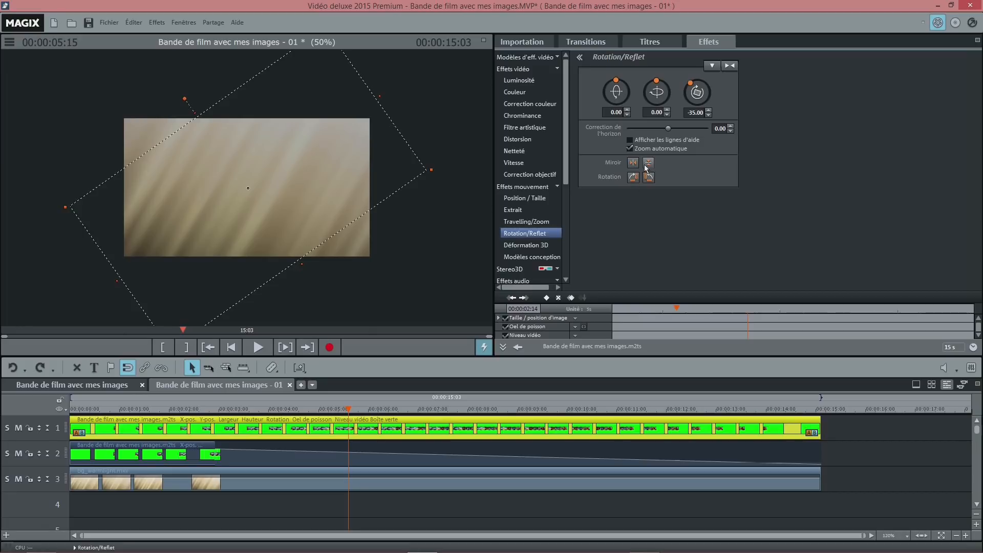
click(635, 164)
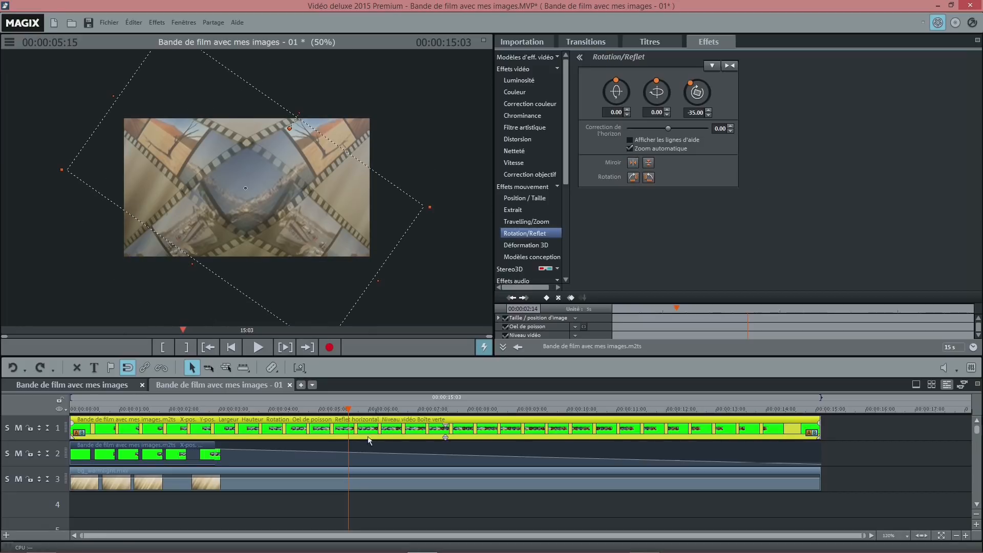
click(76, 410)
key(space)
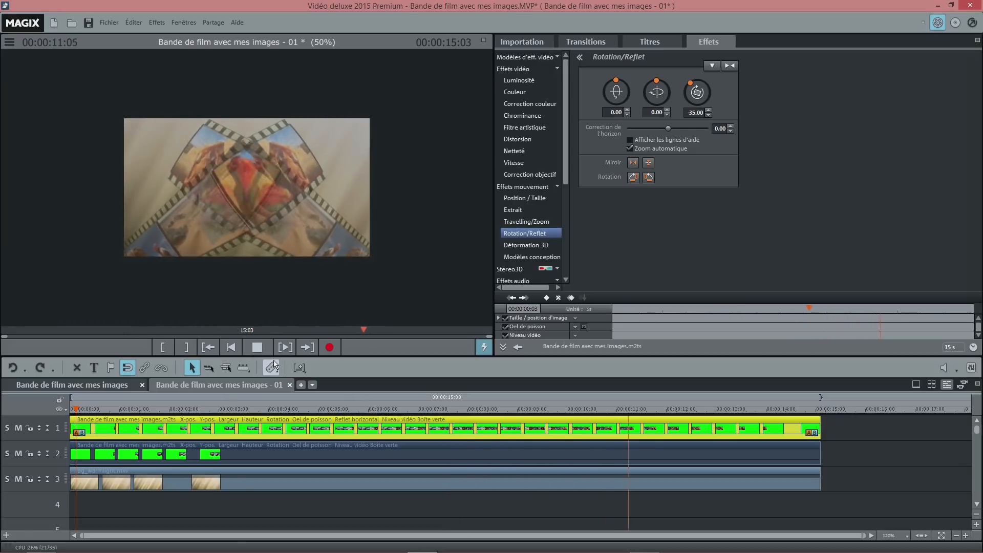
key(space)
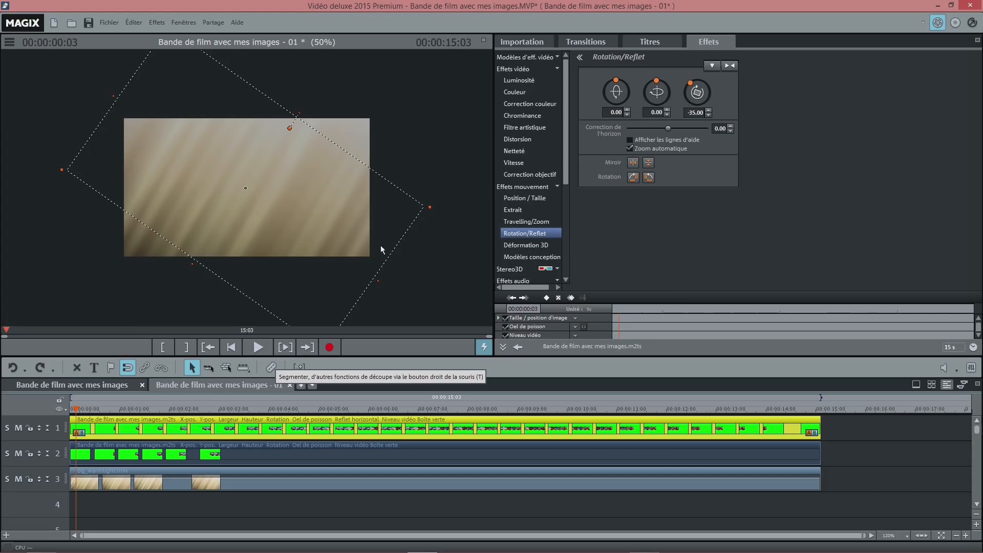